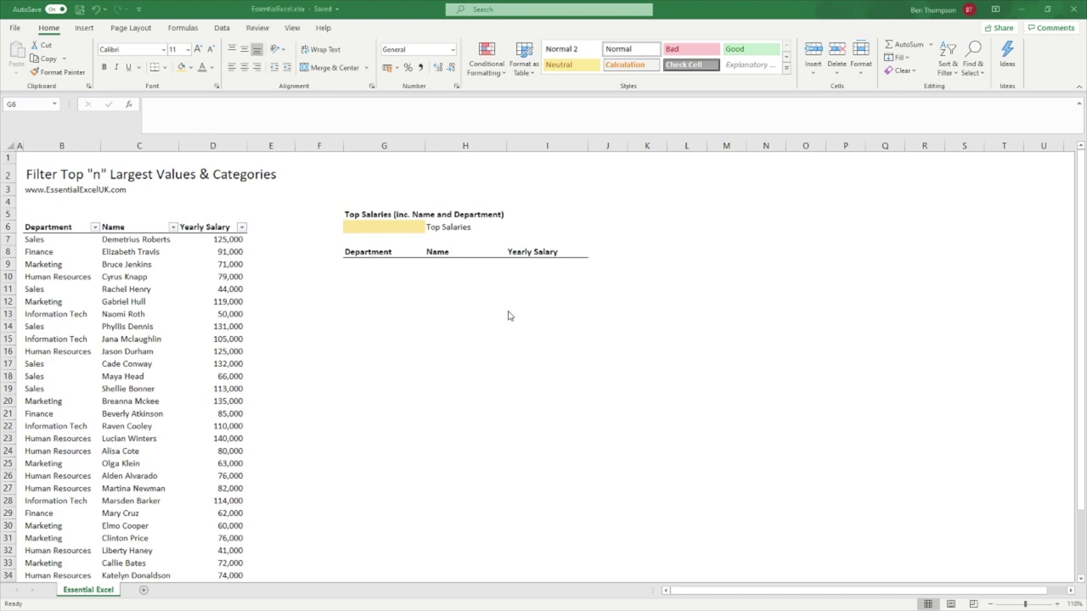
Enter 5 as the top-salaries count in the yellow cell G6
left_click(400, 225)
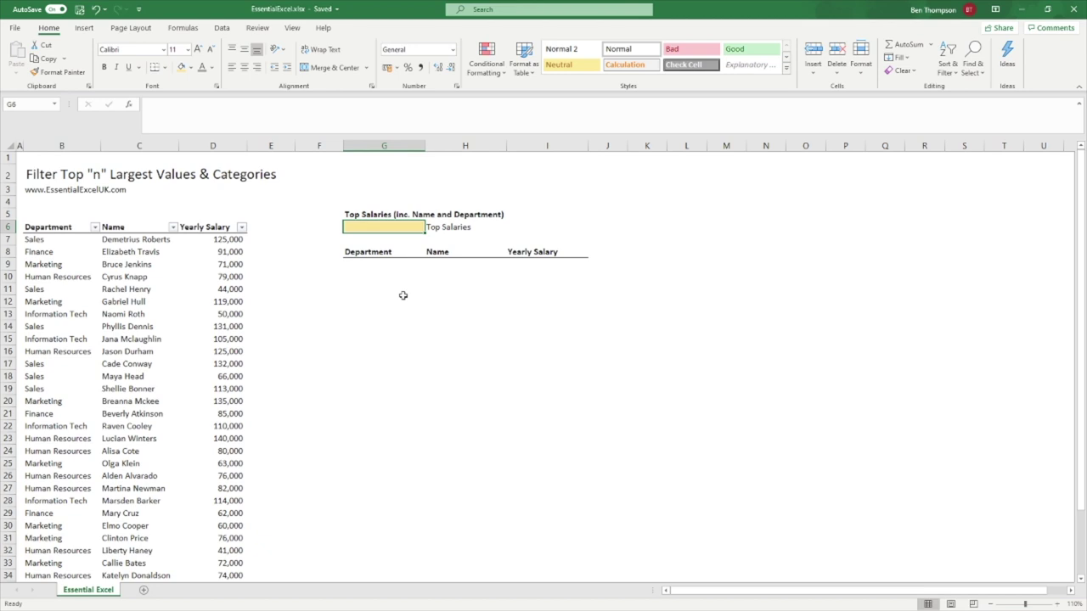
left_click(382, 264)
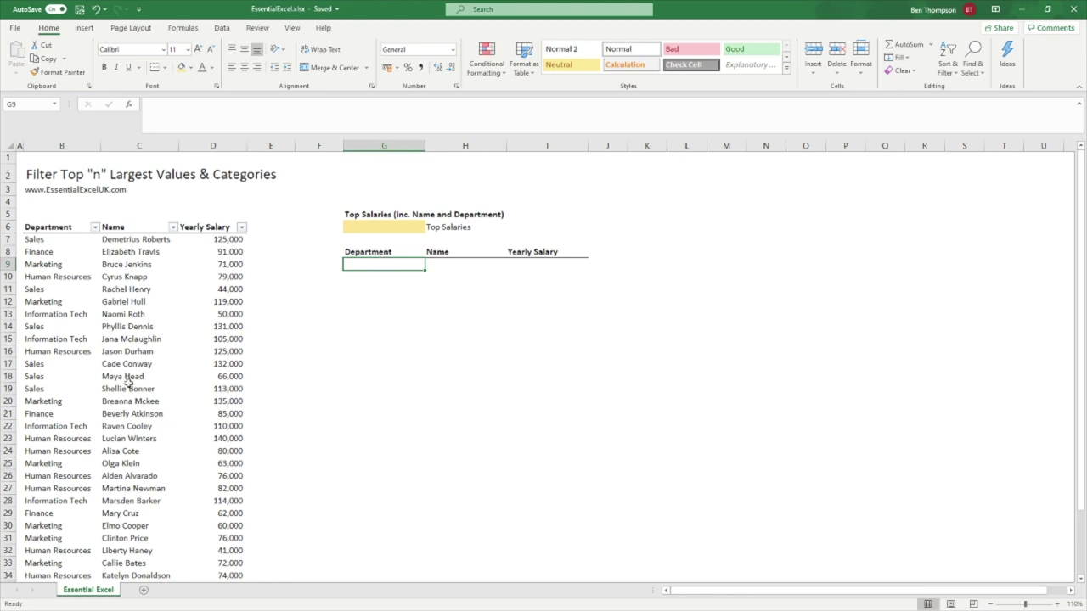
left_click(51, 240)
left_click_drag(51, 240, 208, 351)
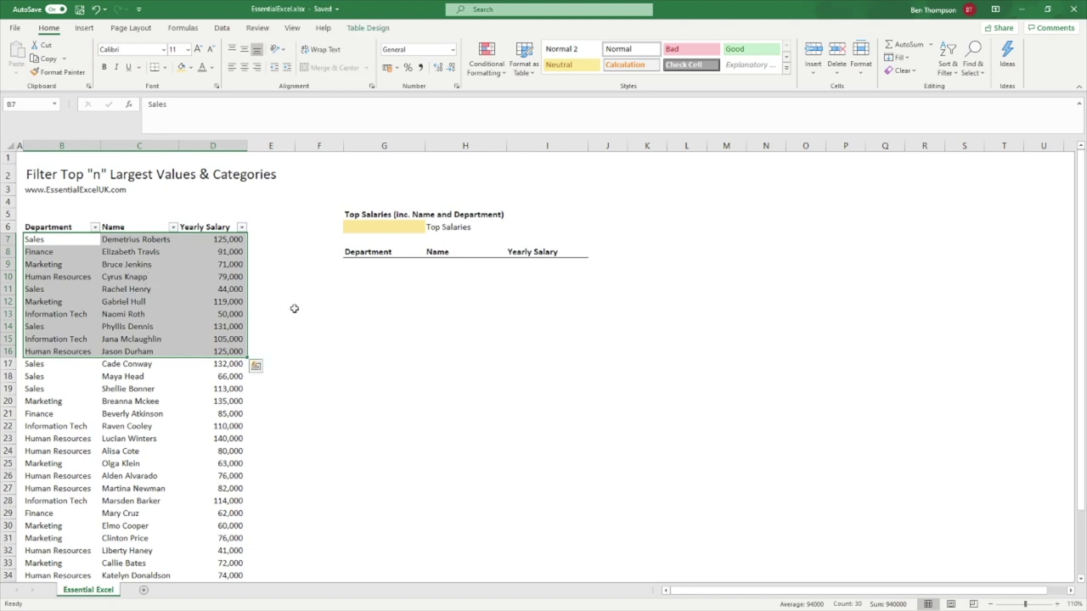
left_click(378, 227)
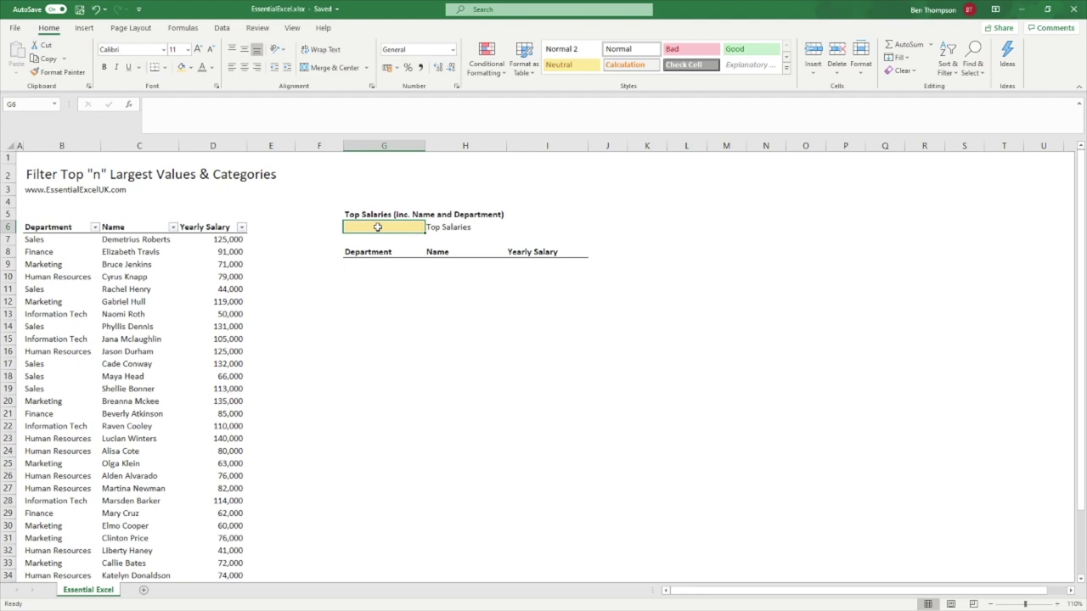
type("5")
left_click(349, 289)
left_click(377, 266)
type("=")
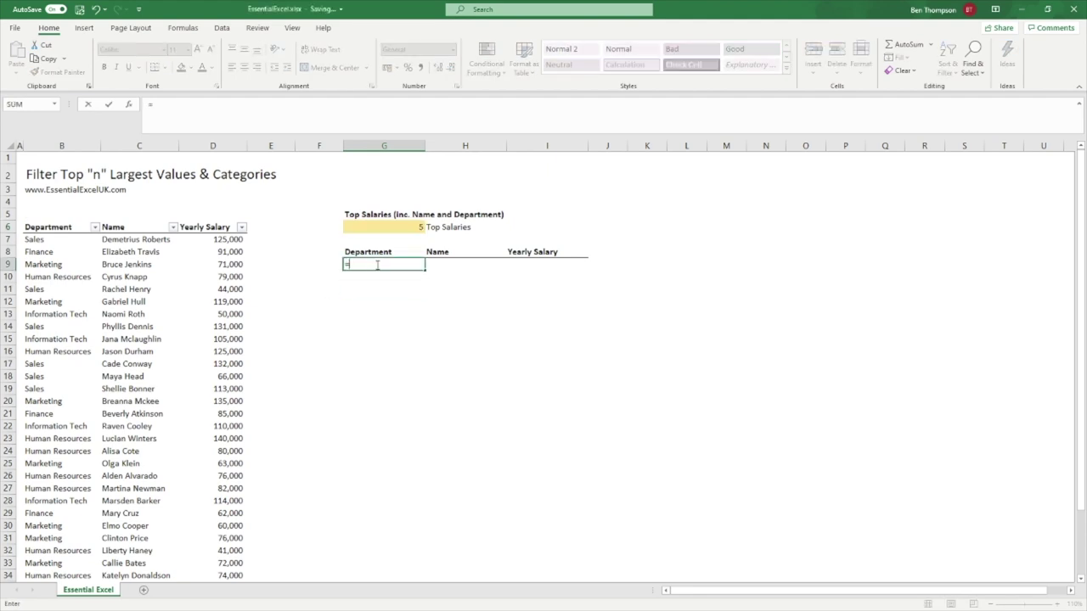
type("FILTER(")
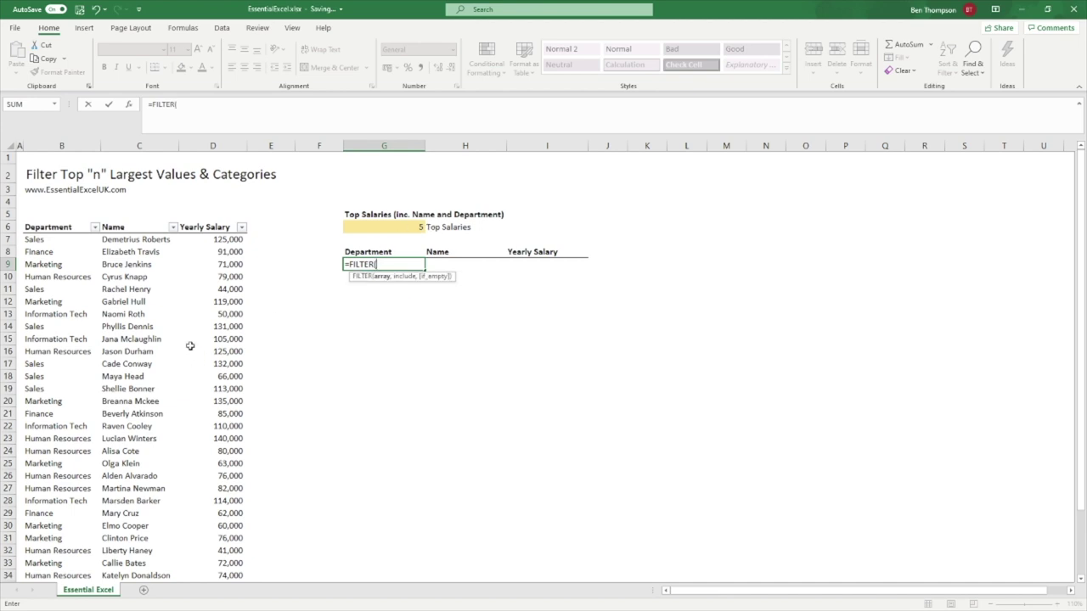
left_click(74, 238)
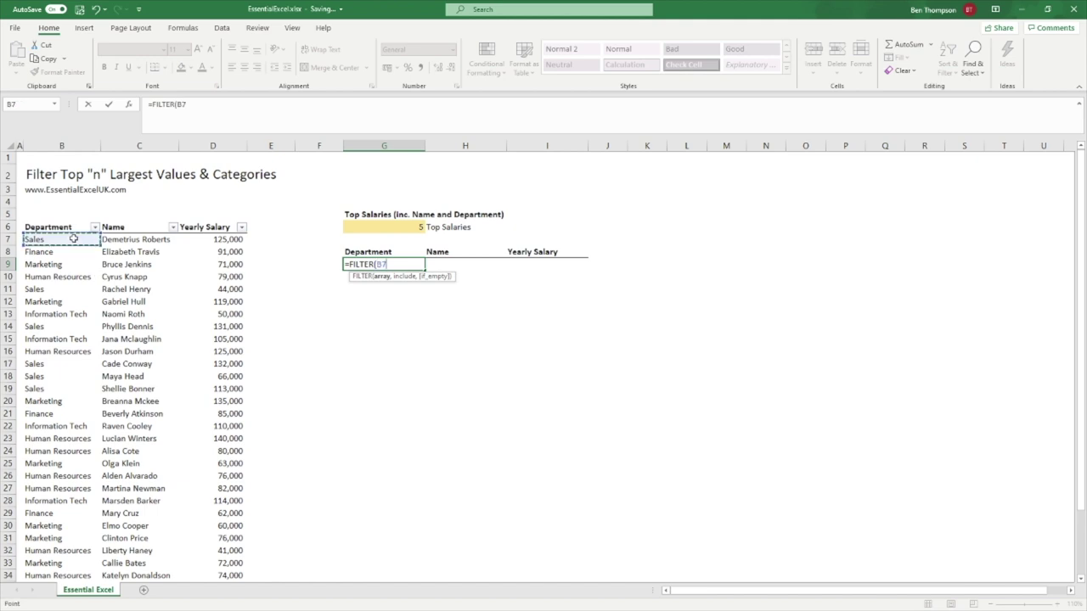
key("Escape")
left_click(76, 238)
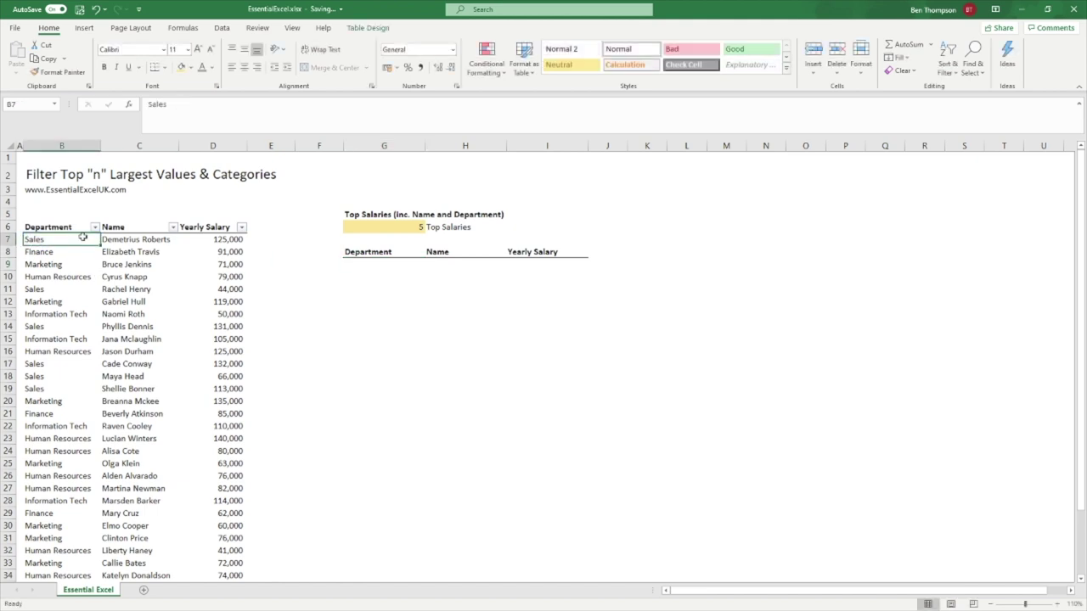
left_click(357, 28)
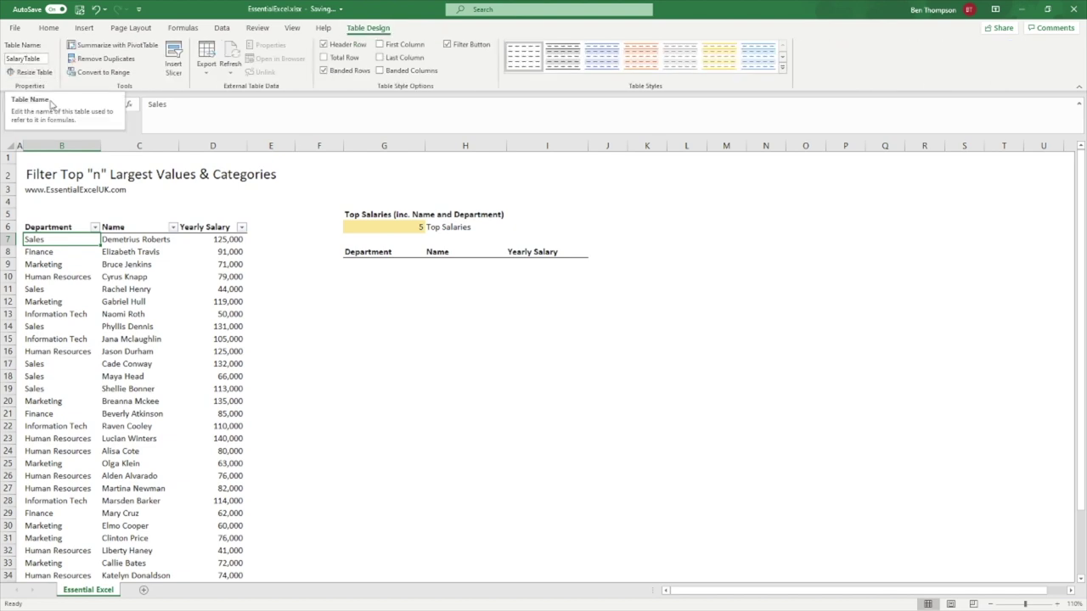
left_click(49, 28)
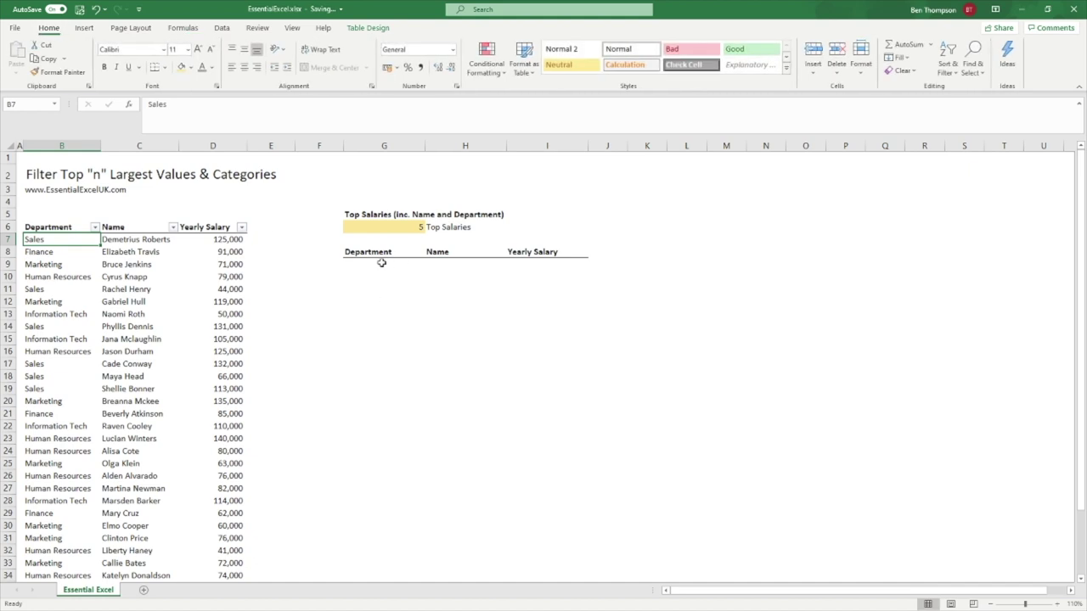
left_click(383, 263)
In G9, enter =FILTER(SalaryTable,SalaryTable[Yearly Salary]=LARGE(SalaryTable[Yearly Salary],G6)
type("=")
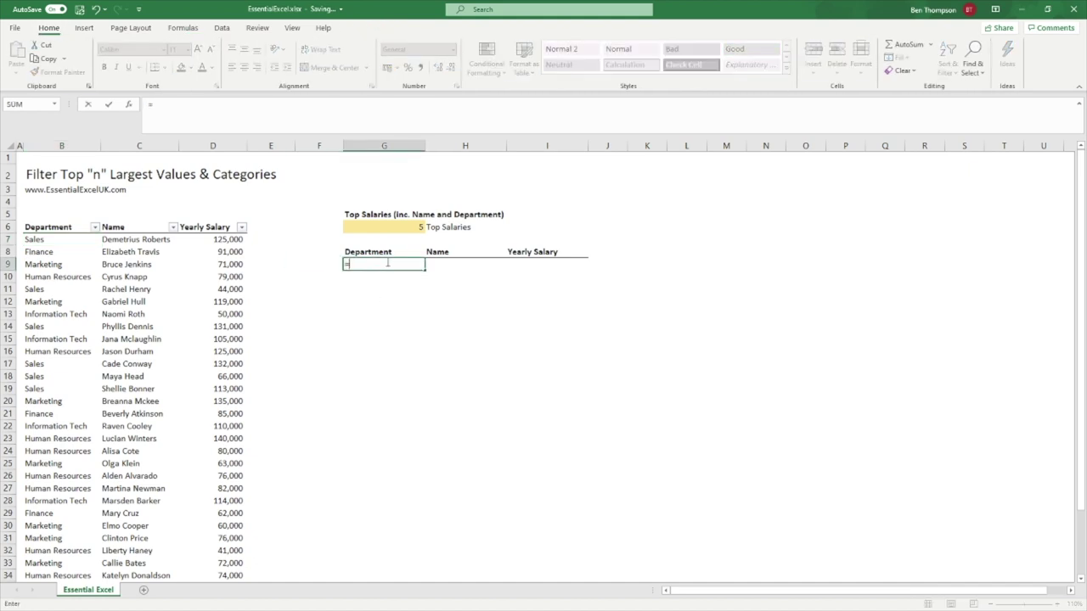
type("FILTER(")
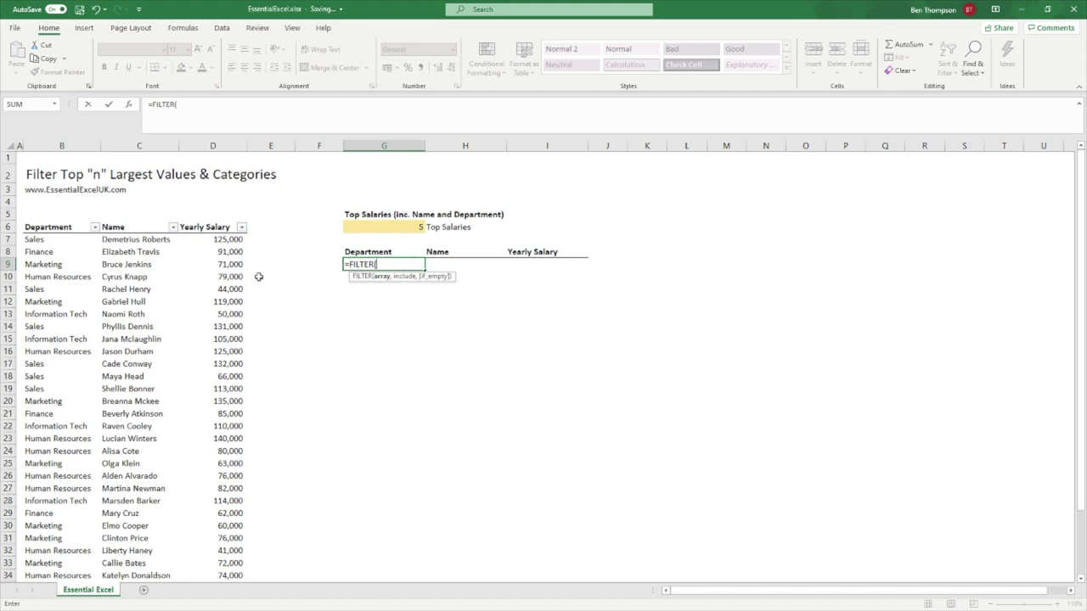
left_click(20, 219)
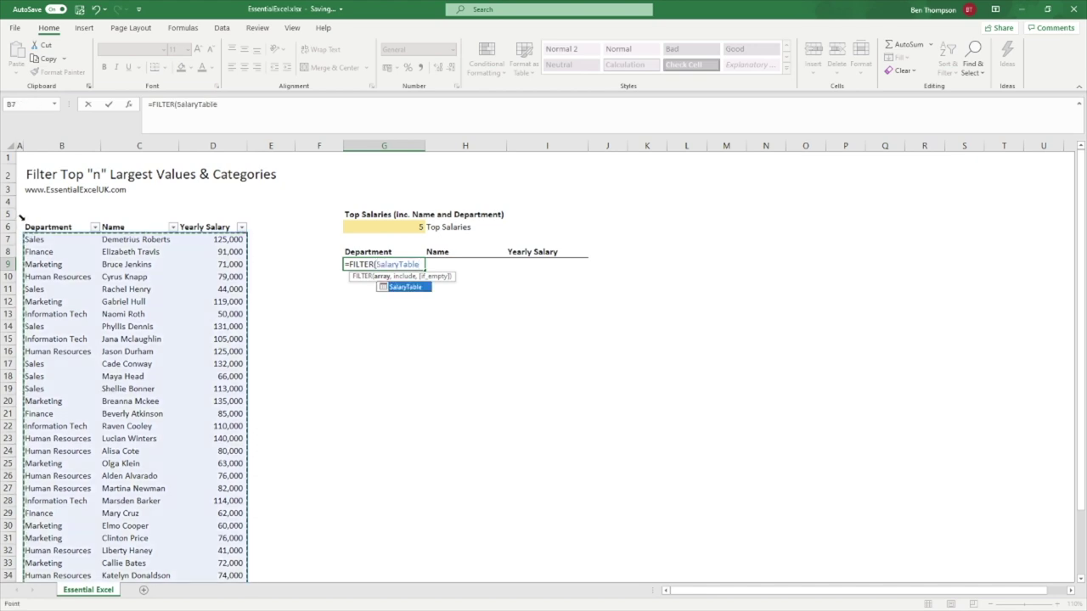
type(",")
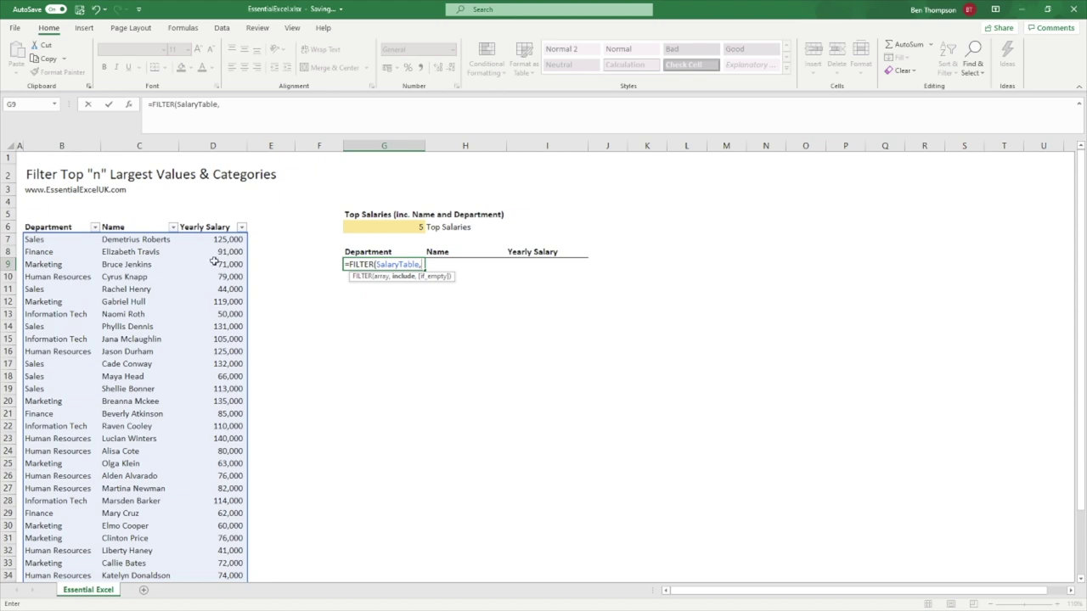
left_click(212, 219)
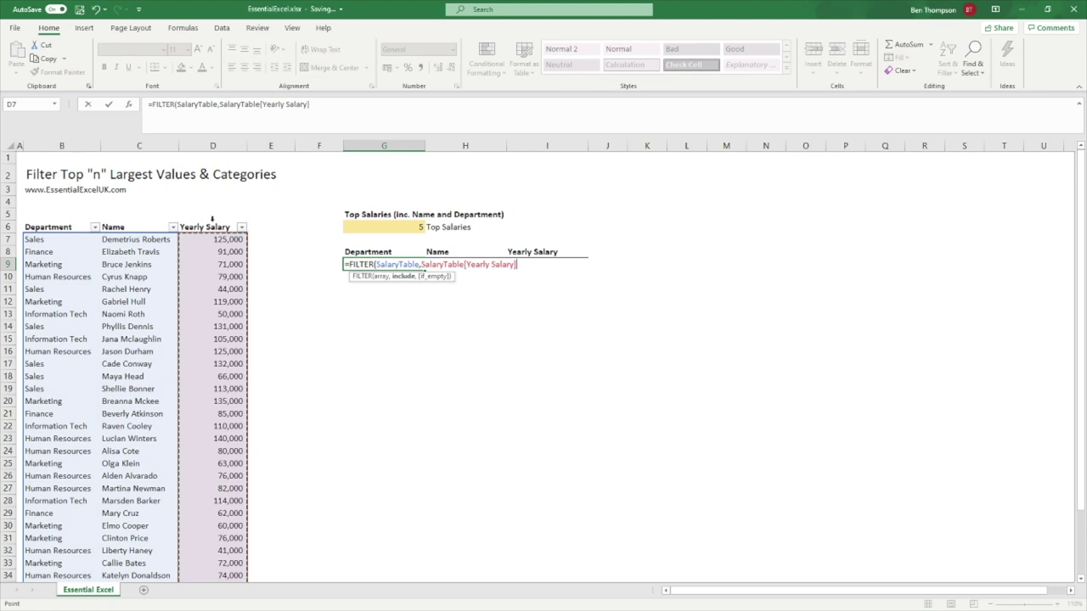
type("=")
type("LARGE")
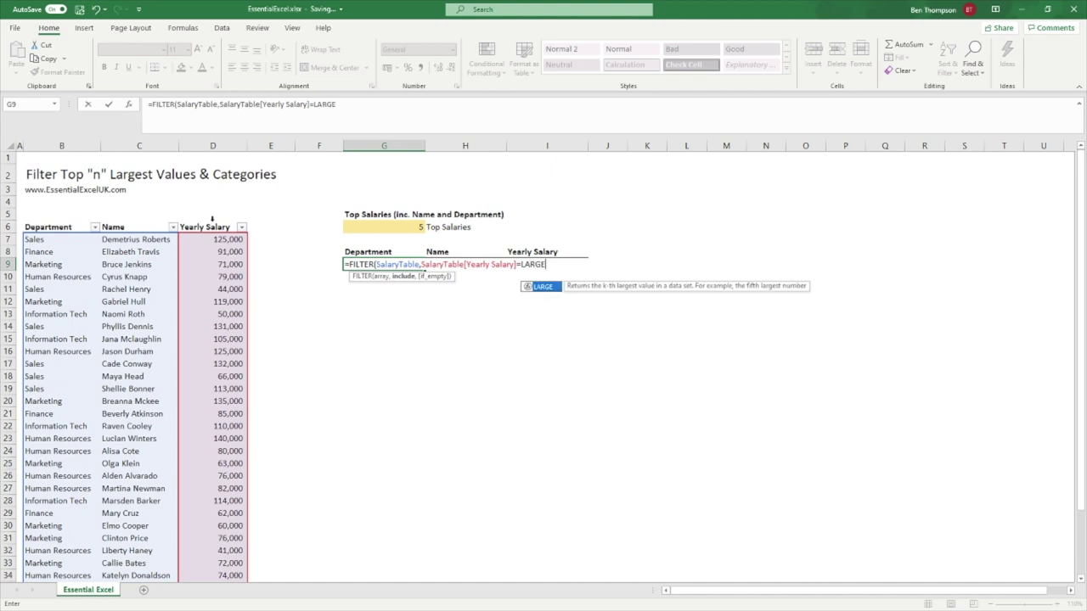
type("(")
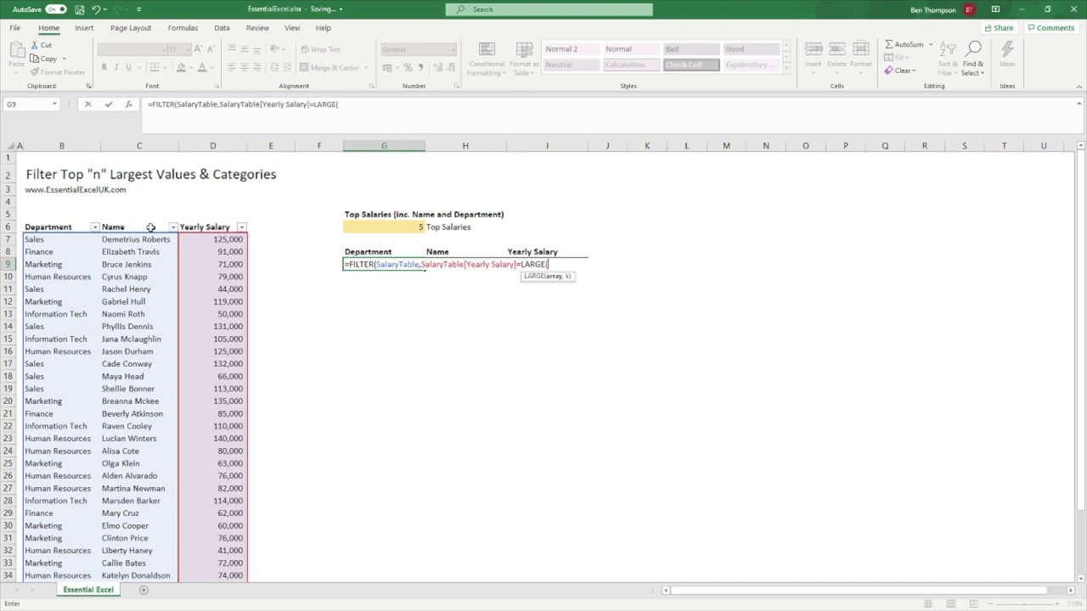
left_click(200, 221)
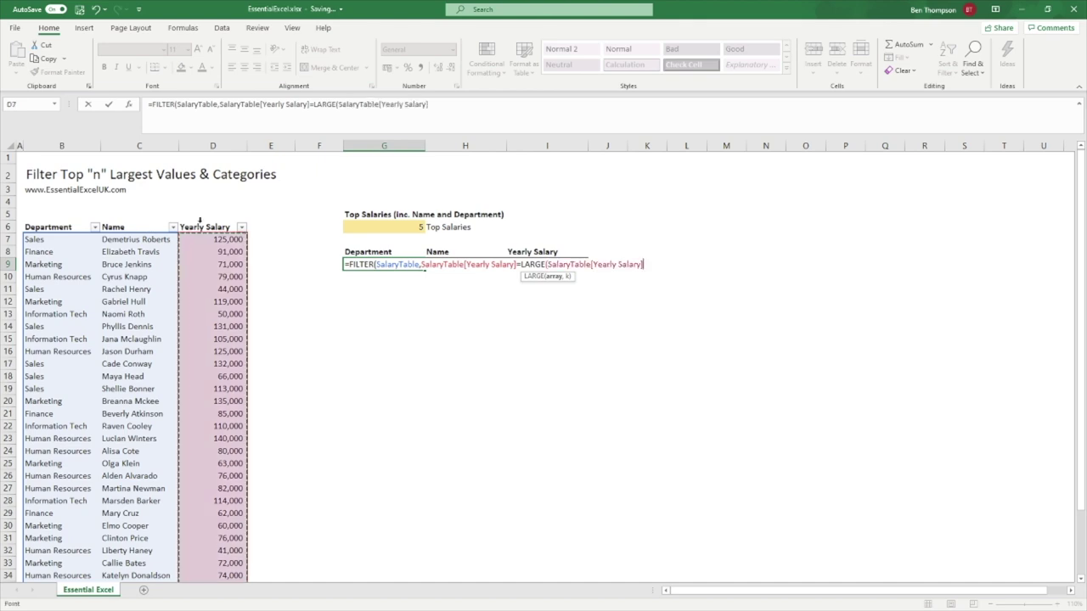
type(",")
left_click(397, 227)
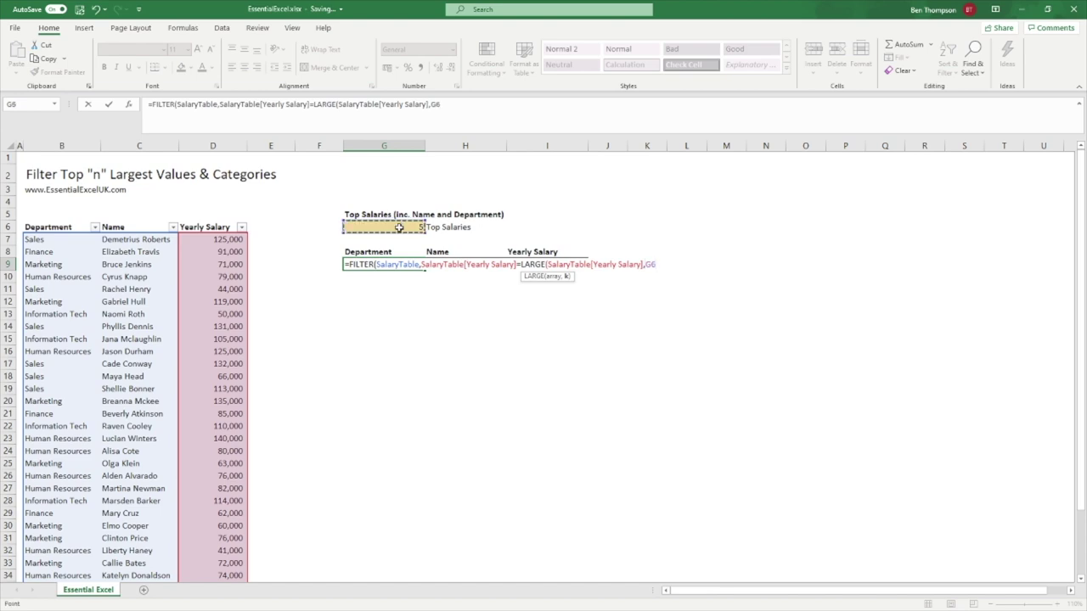
type(")")
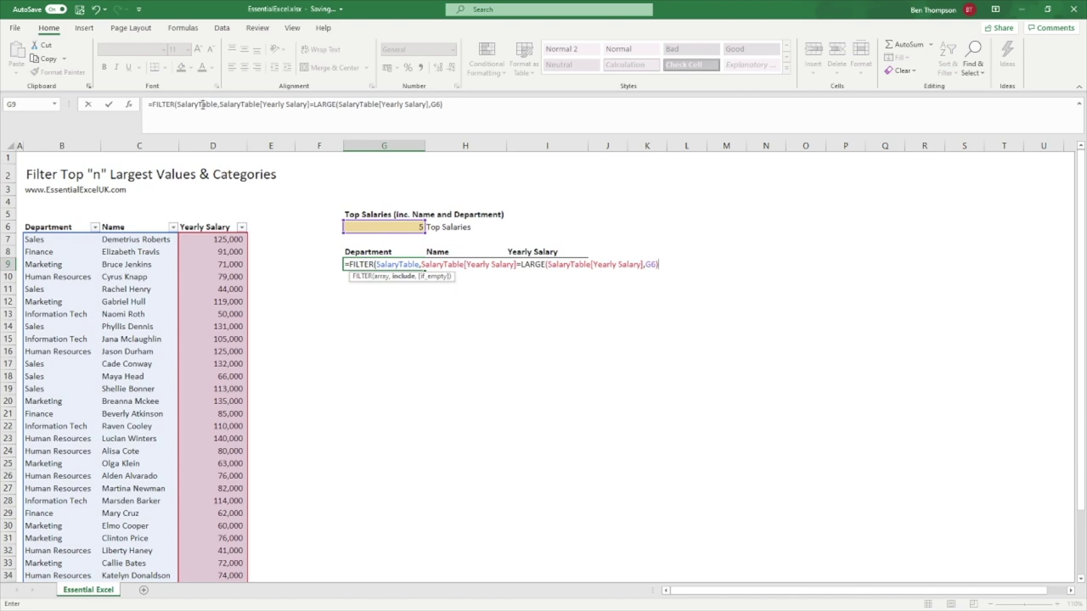
Highlight the Yearly Salary condition argument in the formula bar
left_click_drag(219, 104, 236, 104)
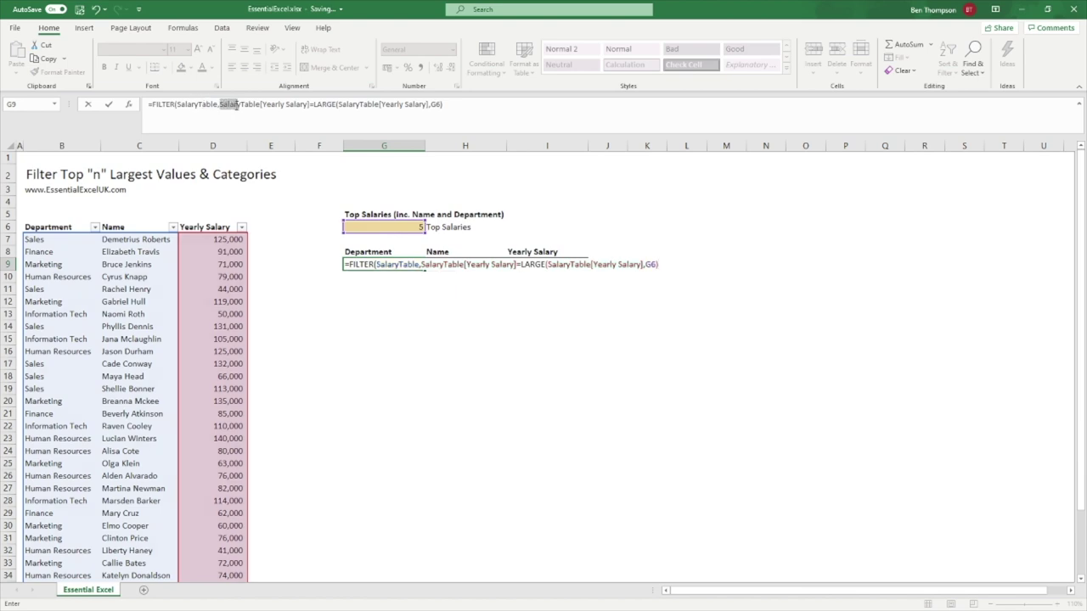
left_click(219, 103)
left_click_drag(219, 103, 431, 105)
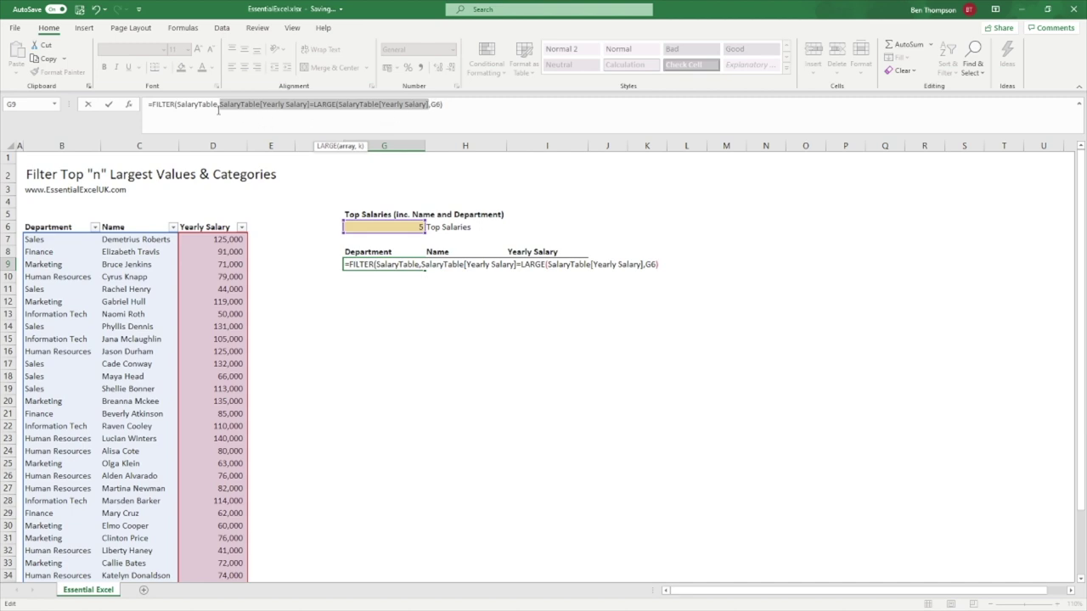
left_click_drag(219, 104, 428, 104)
Add the missing closing parenthesis so FILTER spills the two 125000 rows, Sales and Human Resources
key("F9")
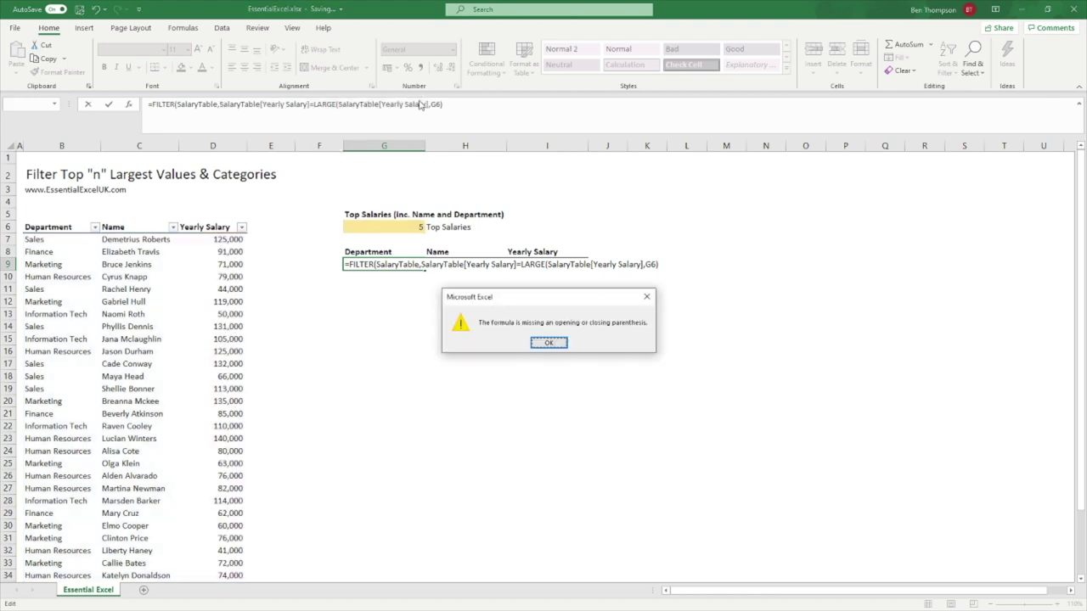
key("Return")
left_click(461, 110)
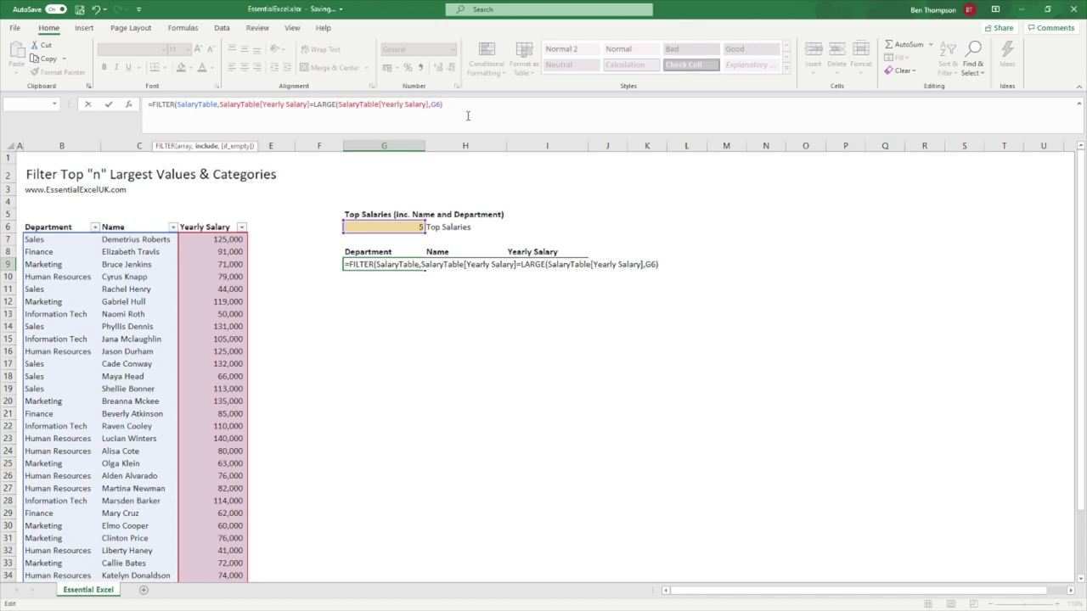
key("Return")
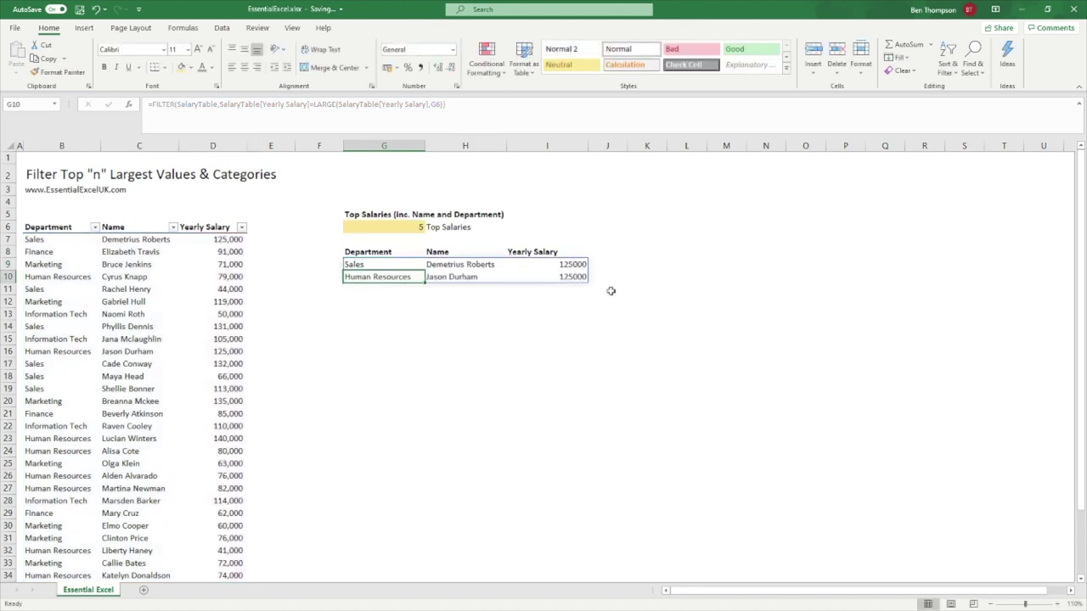
left_click(461, 303)
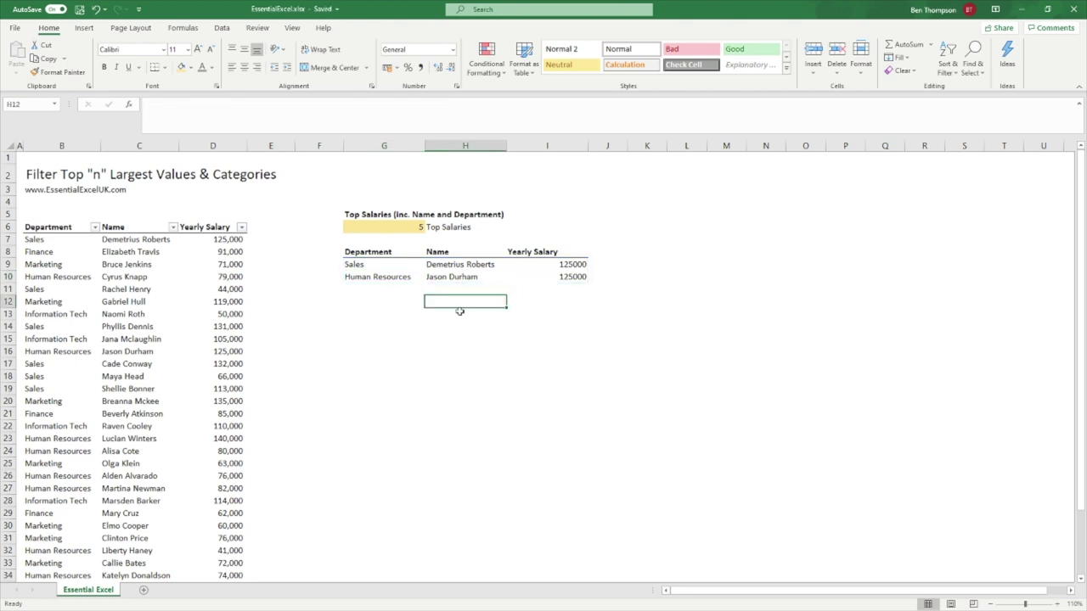
left_click_drag(400, 266, 453, 275)
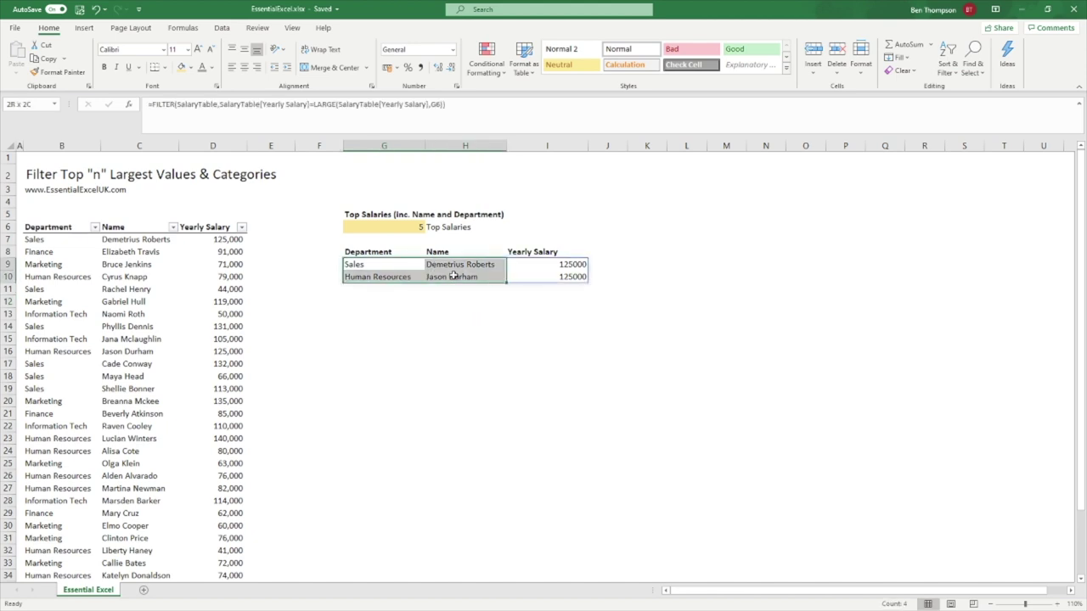
left_click(491, 319)
left_click(406, 229)
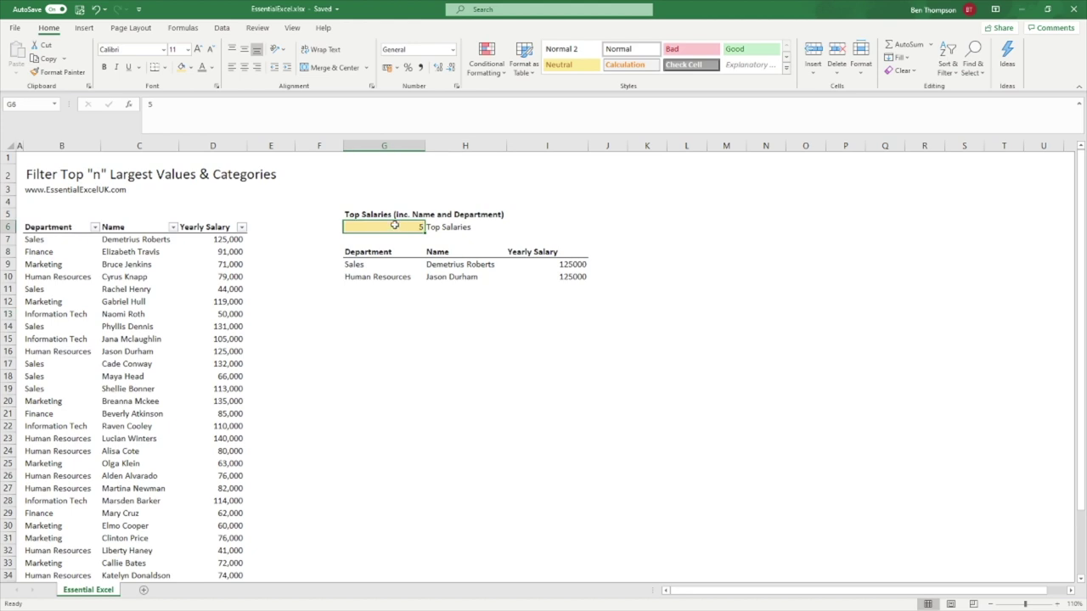
left_click(582, 278)
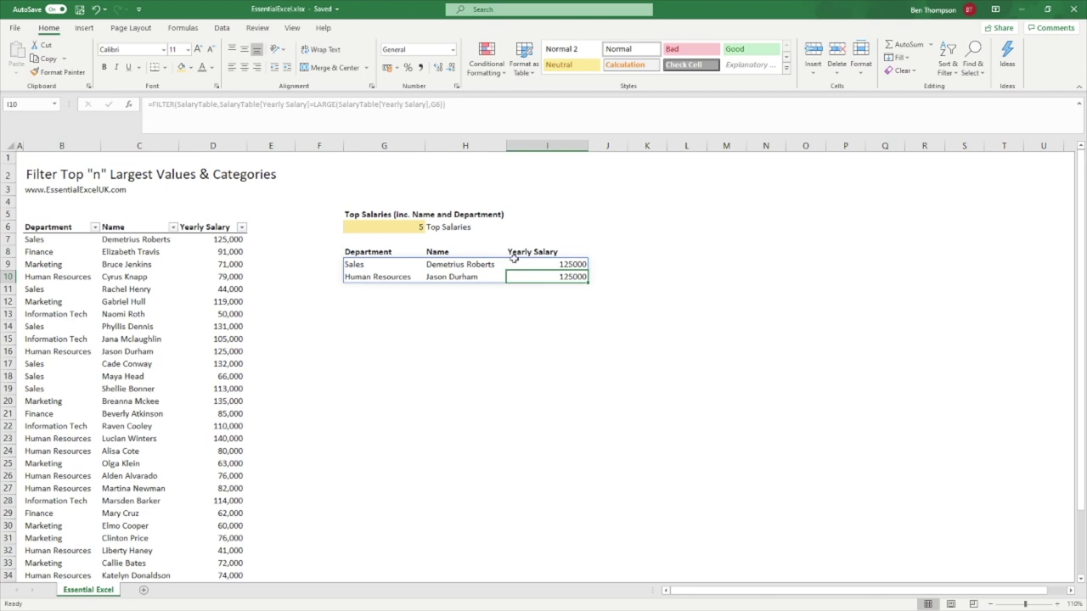
left_click(375, 264)
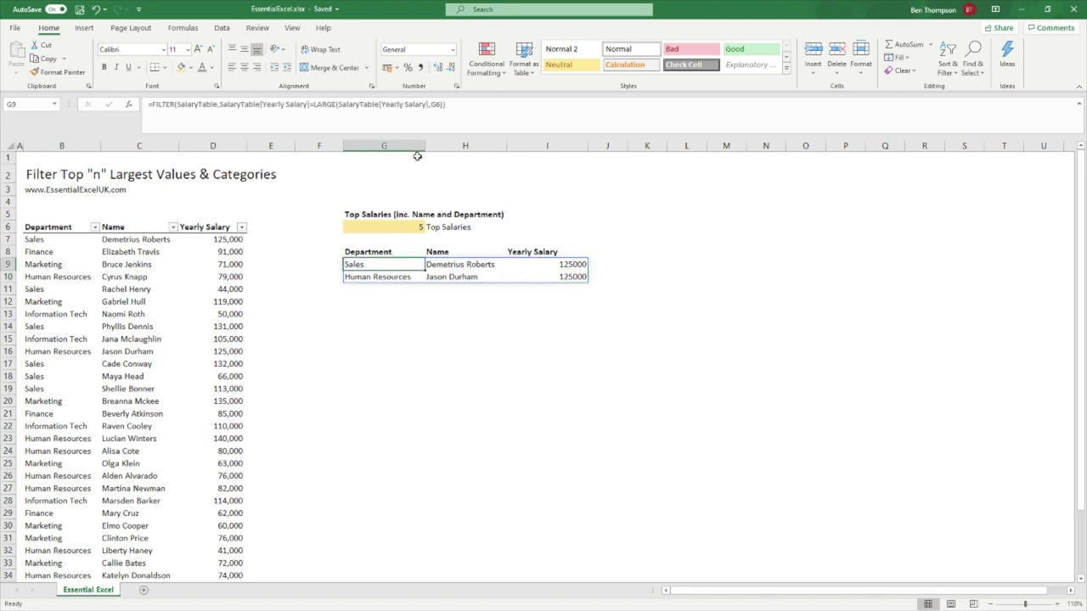
Change the filter condition to >= LARGE so six salaries at or above 125000 are listed
left_click(312, 107)
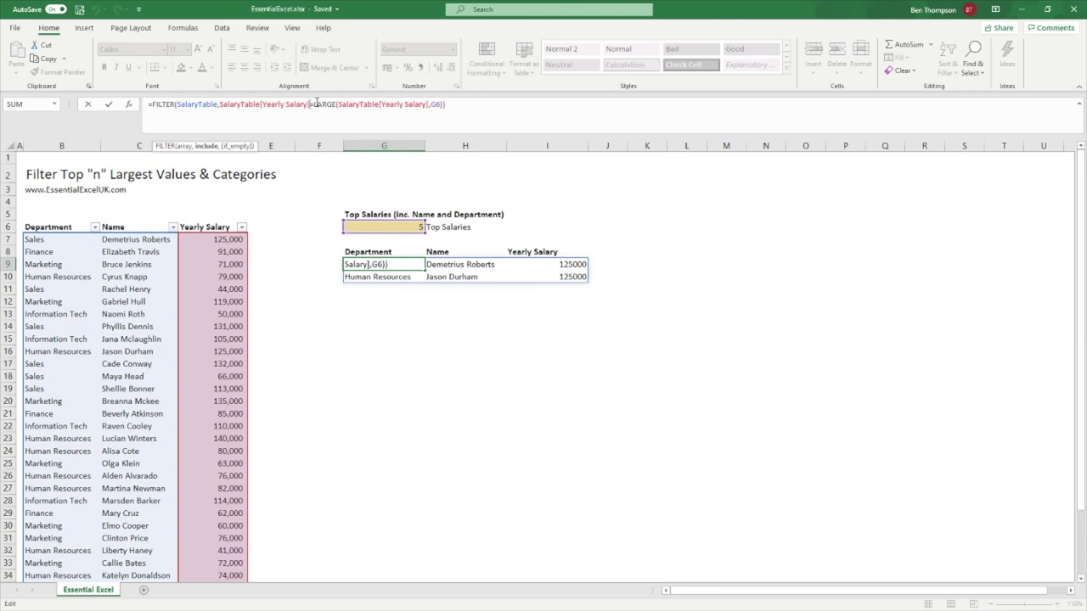
type(">")
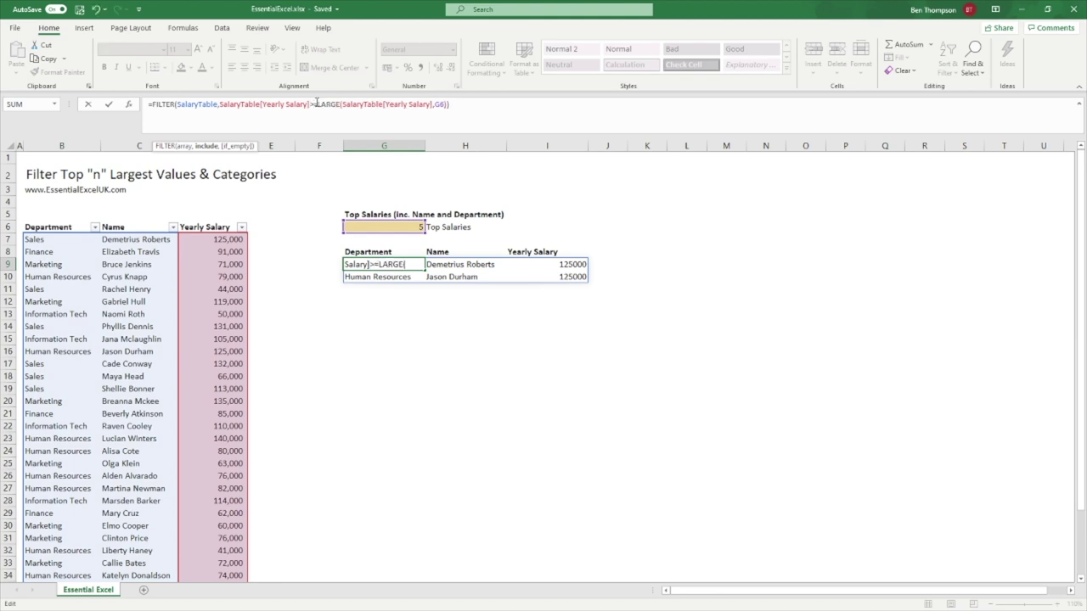
key("Return")
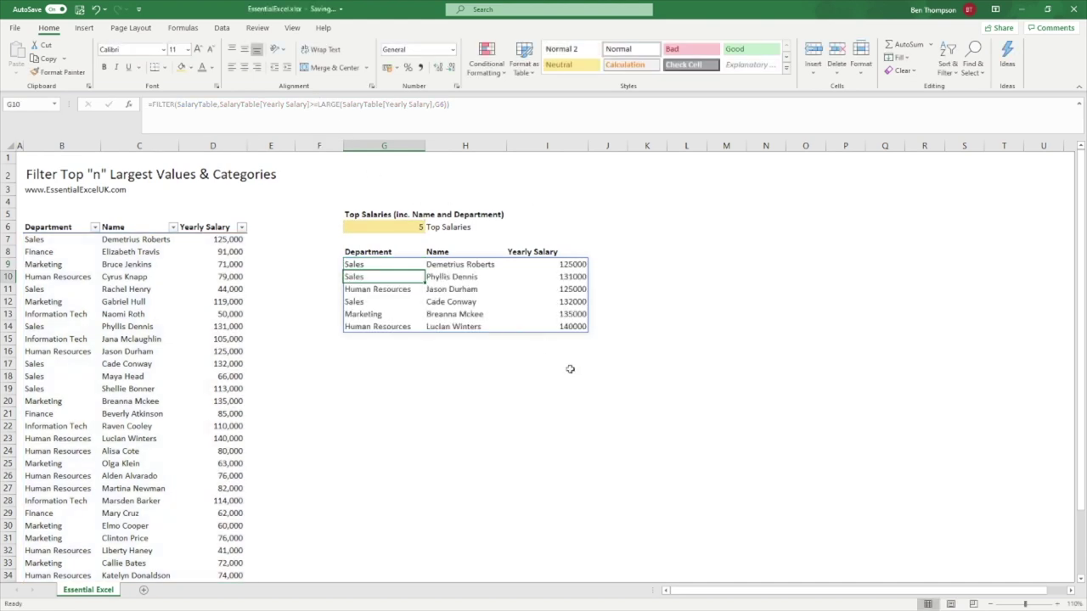
left_click(579, 327)
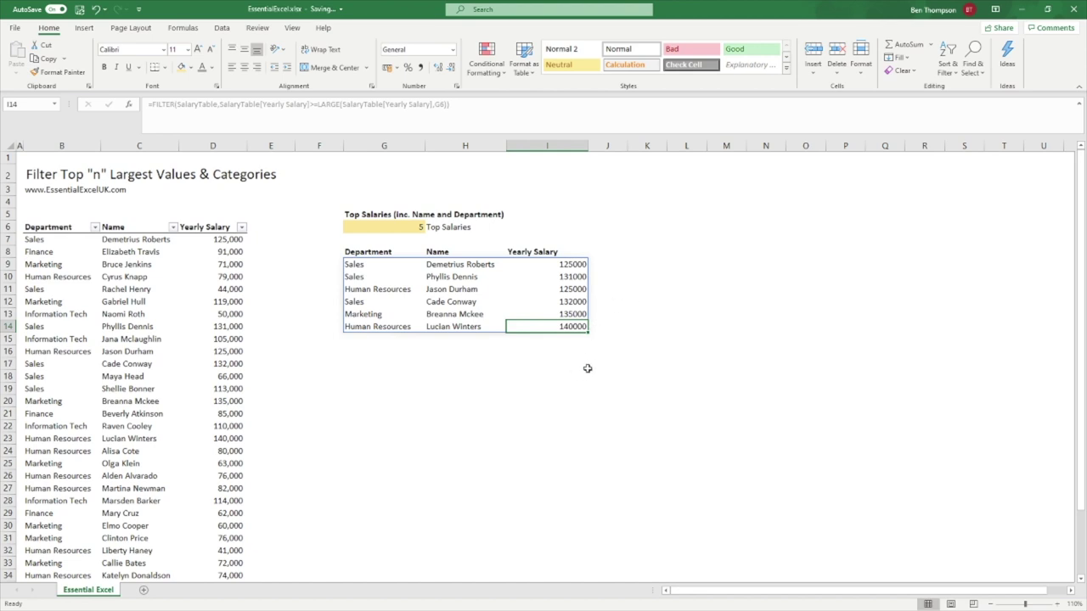
Format the salary results with Comma Style and no decimal places
left_click_drag(569, 266, 569, 326)
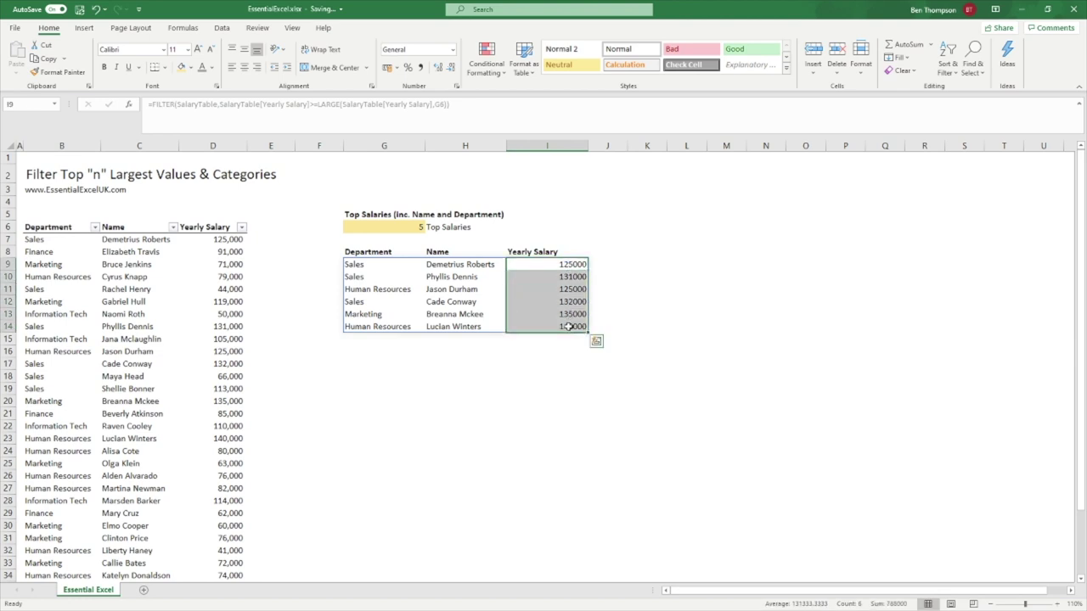
left_click(420, 67)
left_click(451, 68)
left_click(450, 67)
left_click_drag(569, 266, 572, 542)
left_click(421, 67)
left_click(451, 68)
left_click(450, 67)
left_click(824, 338)
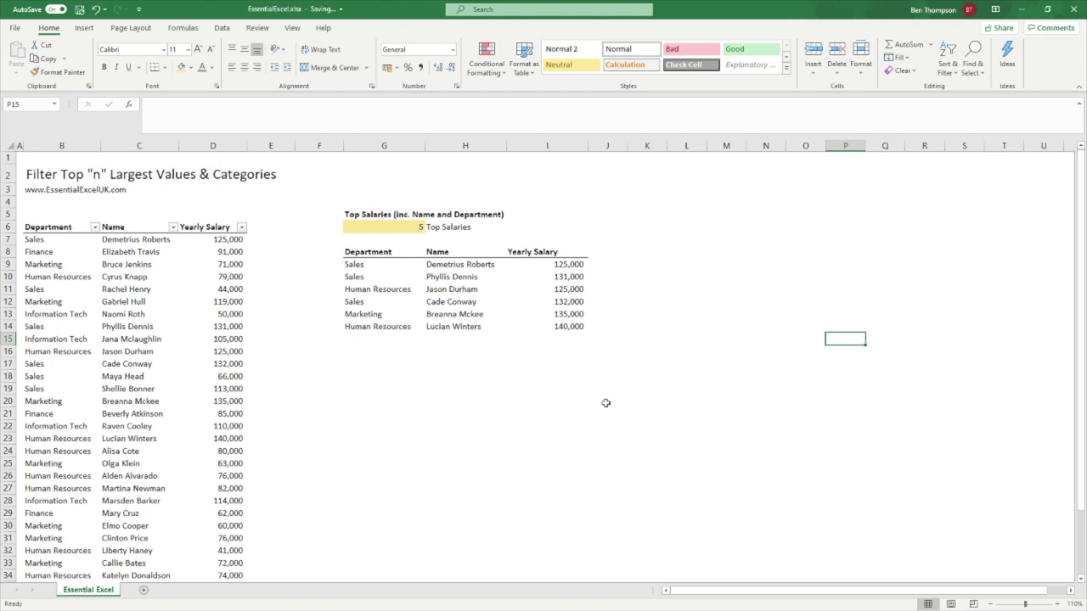
Change G6 to 10, listing ten employees earning 113,000 or more
left_click(387, 229)
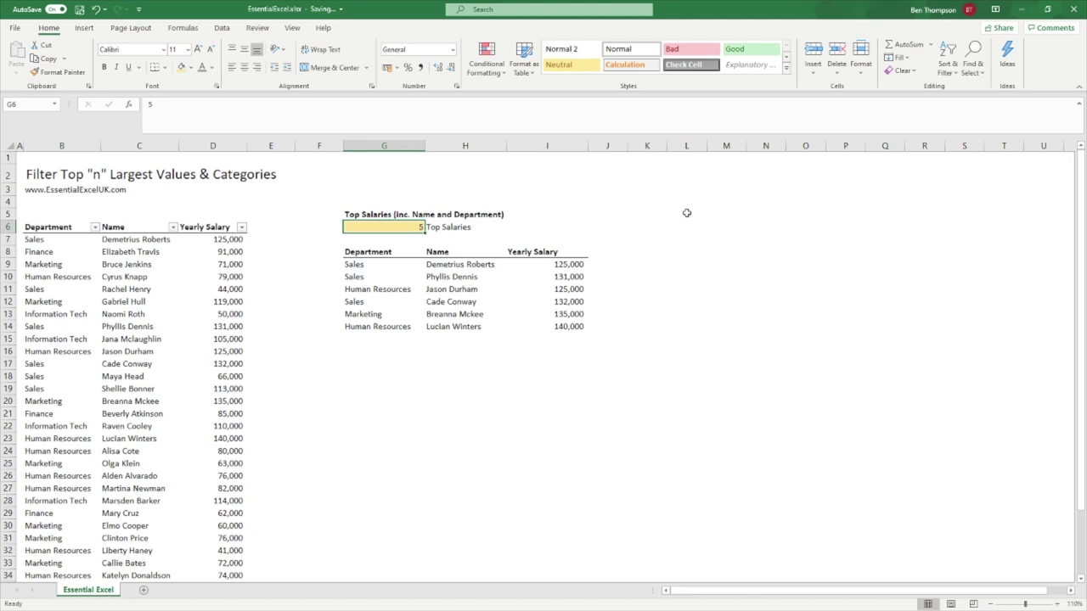
type("10")
key("Return")
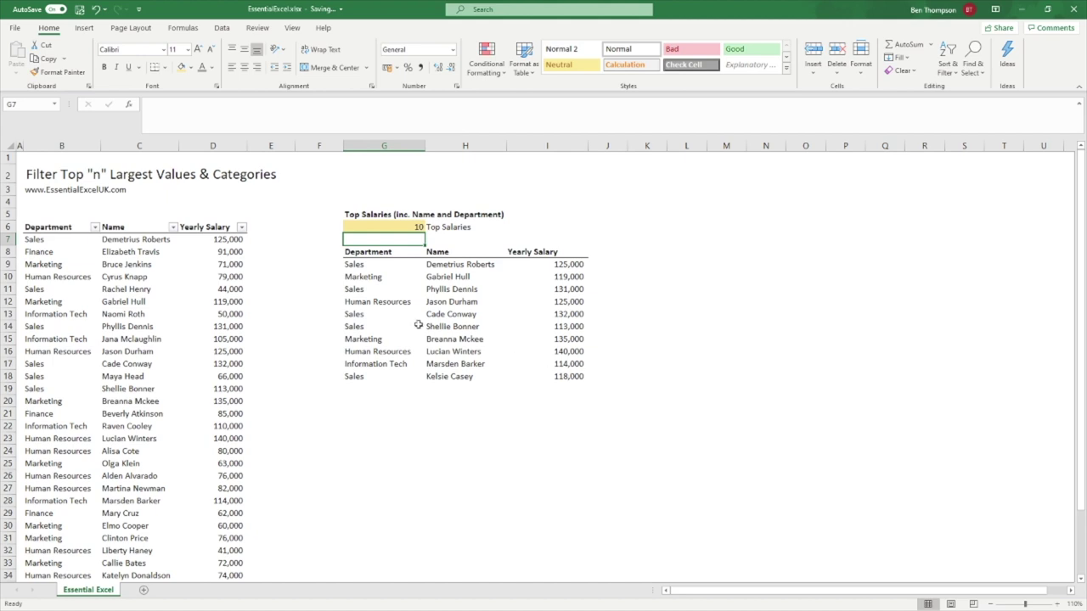
left_click(375, 265)
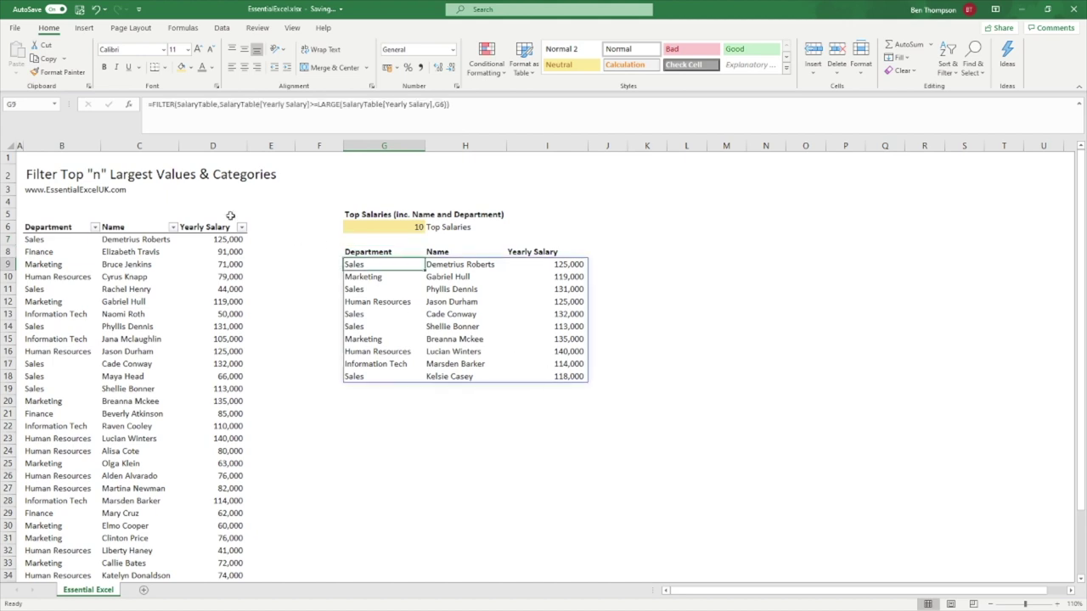
Wrap the FILTER formula in SORT(...,3,-1) to order results by salary descending
left_click(153, 104)
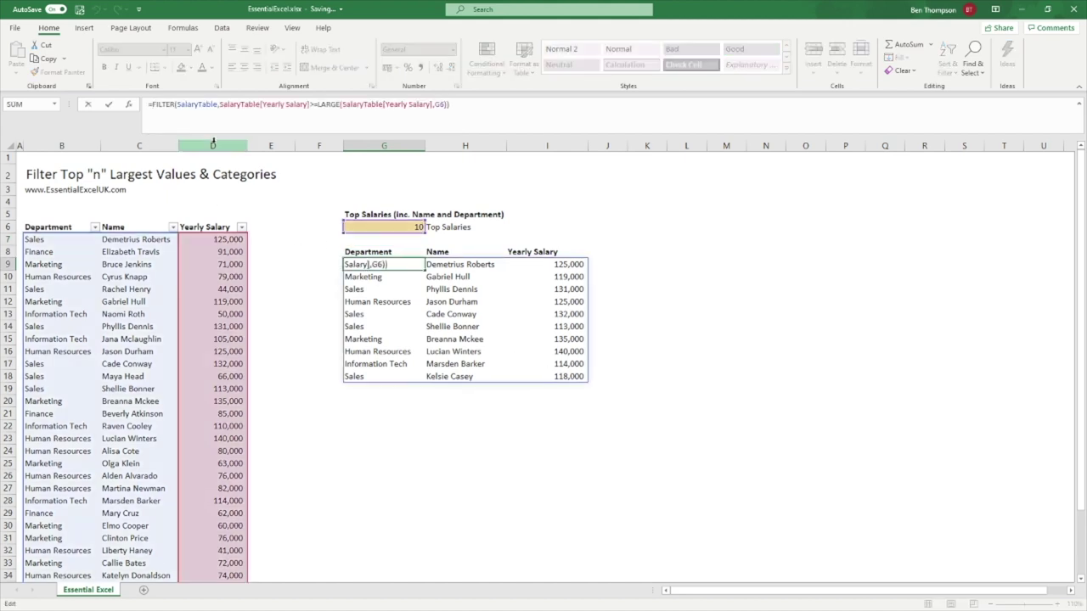
type("SORT")
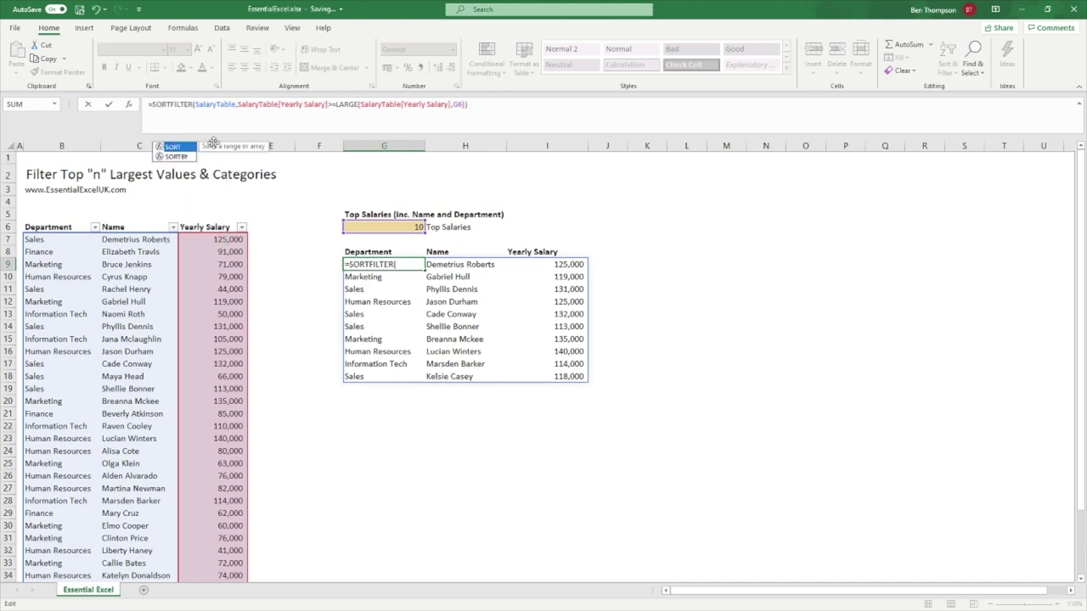
type("(")
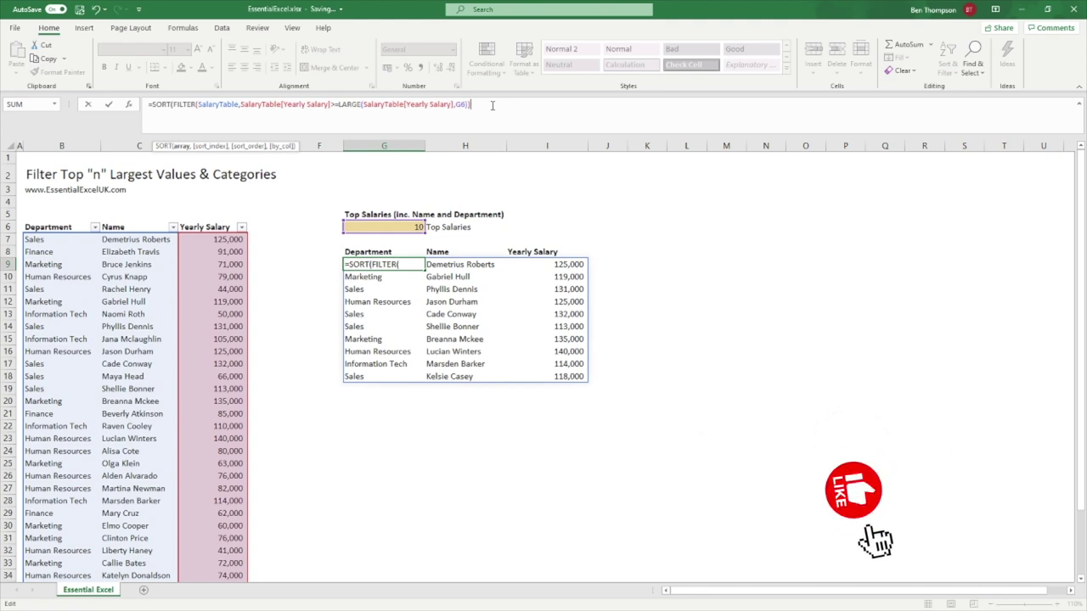
type(",")
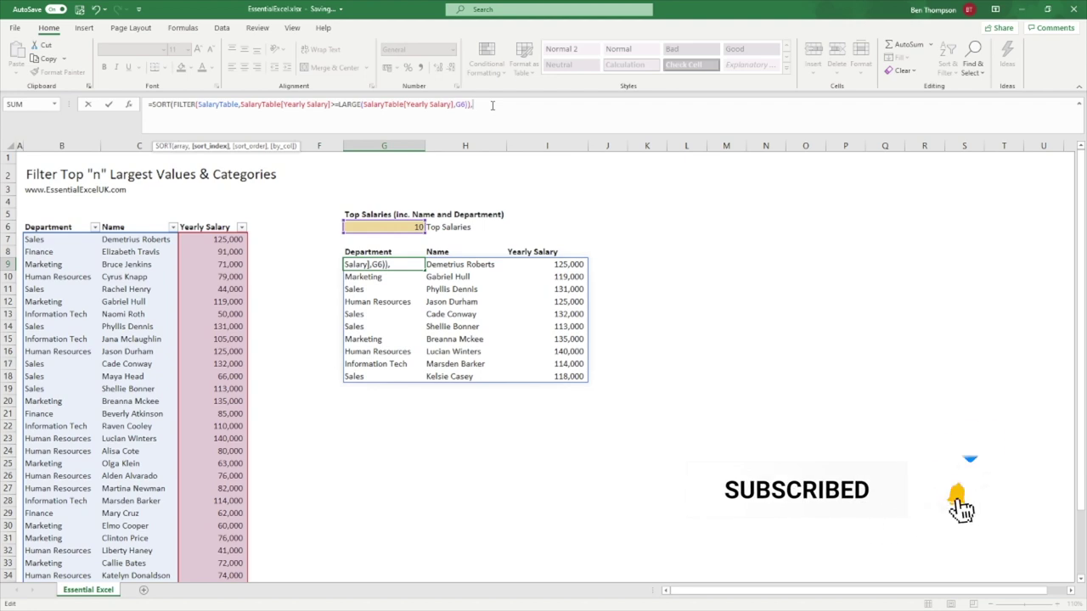
type("3")
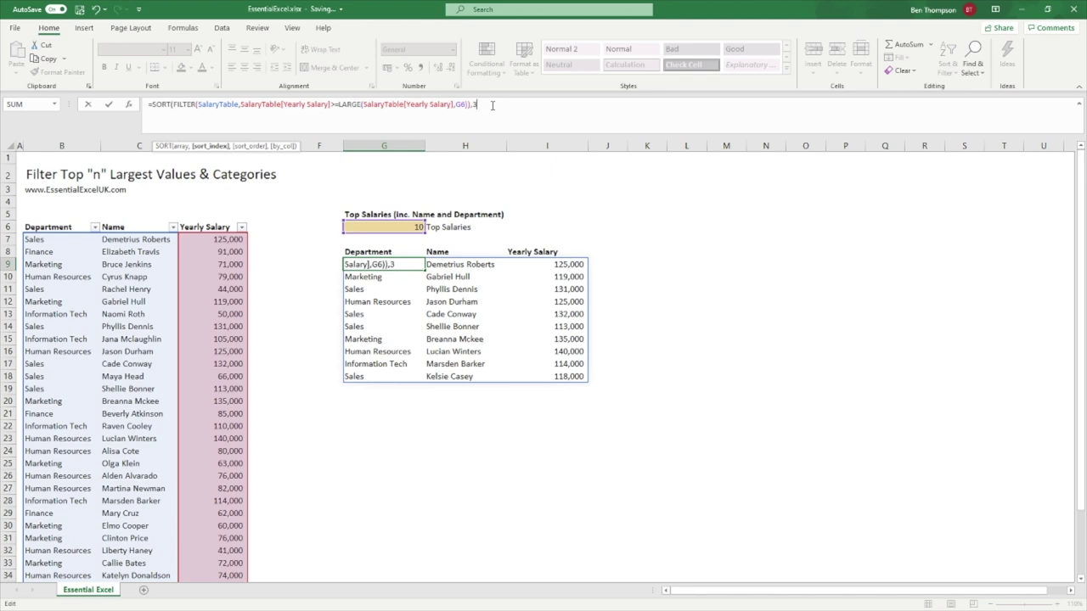
type(",")
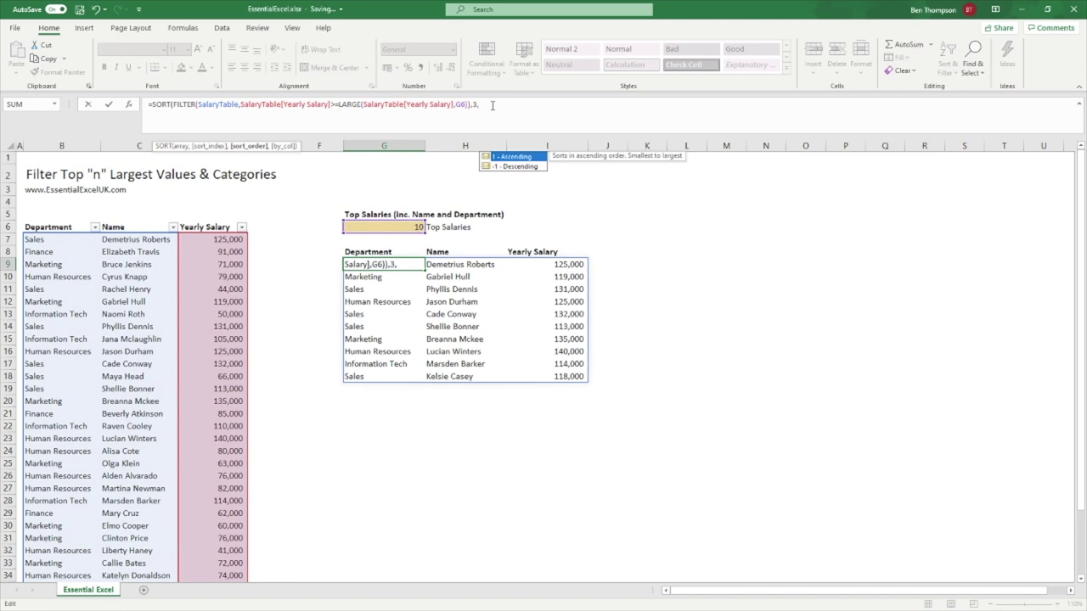
double_click(515, 166)
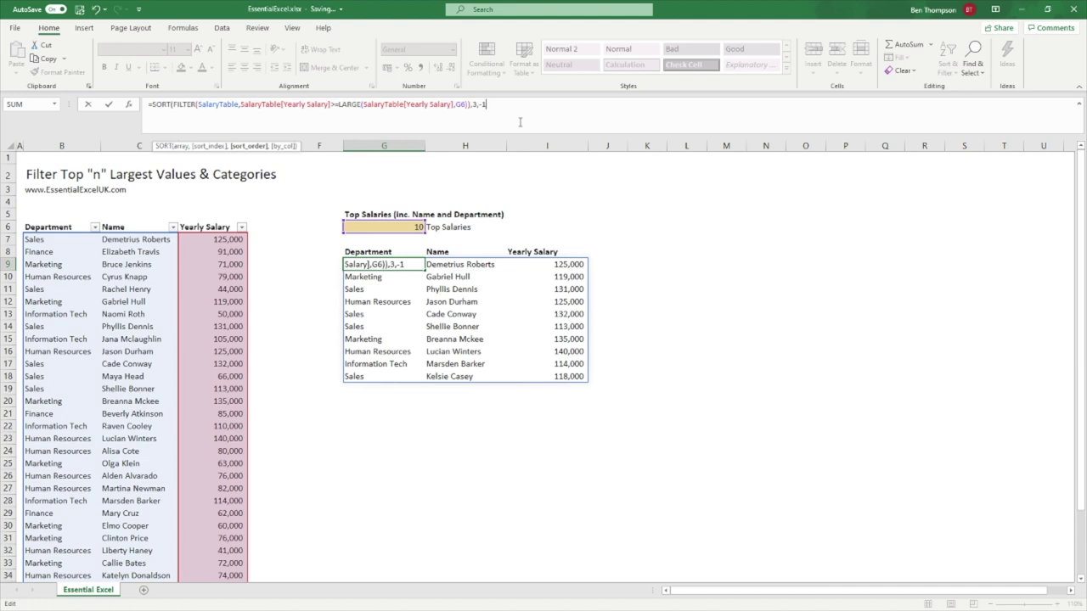
type(")")
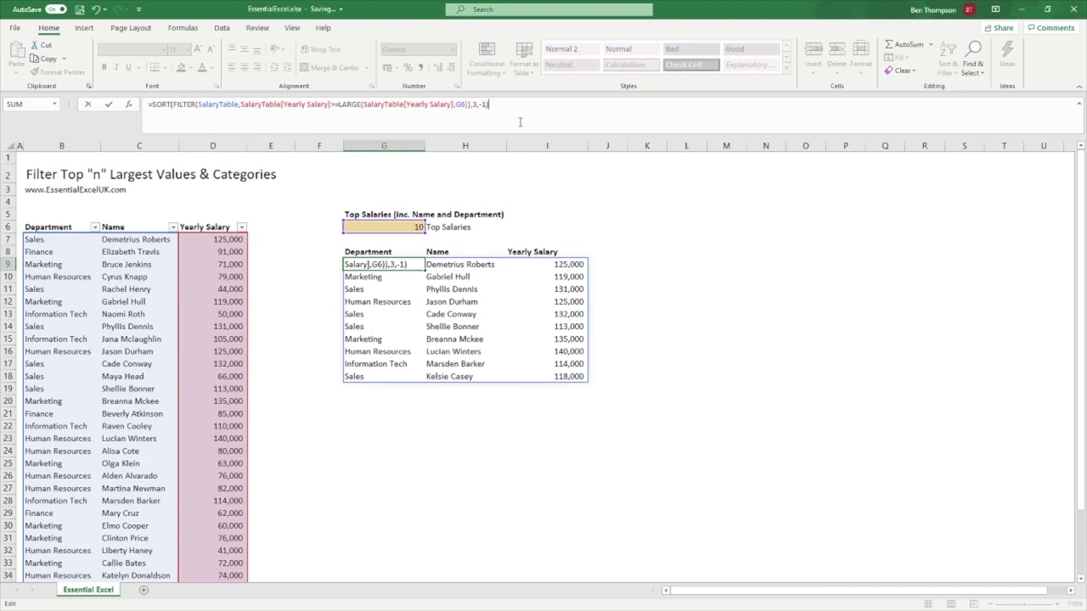
key("Return")
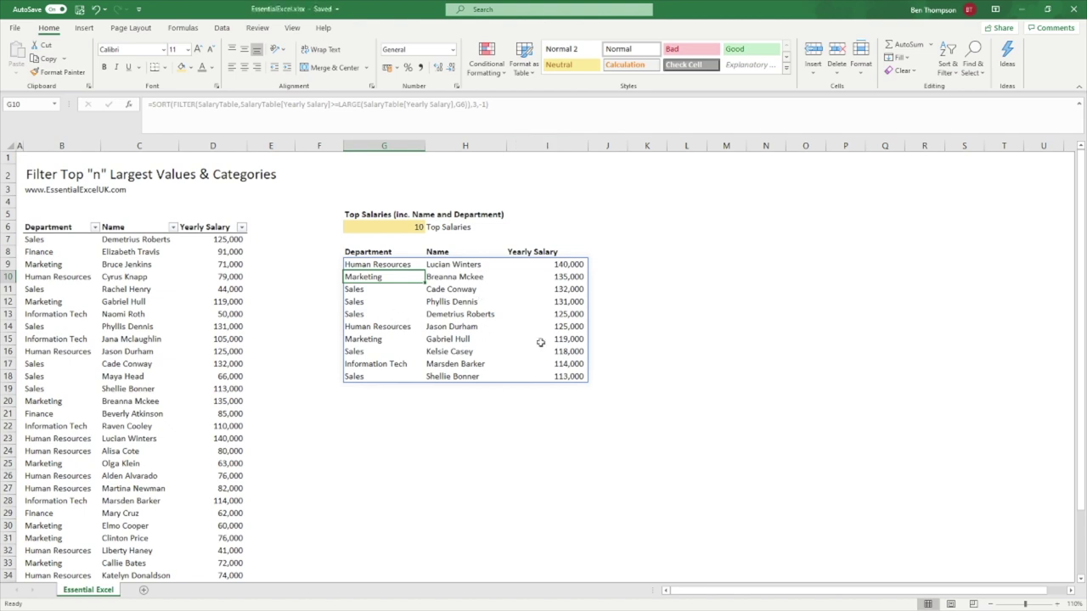
left_click_drag(382, 313, 585, 327)
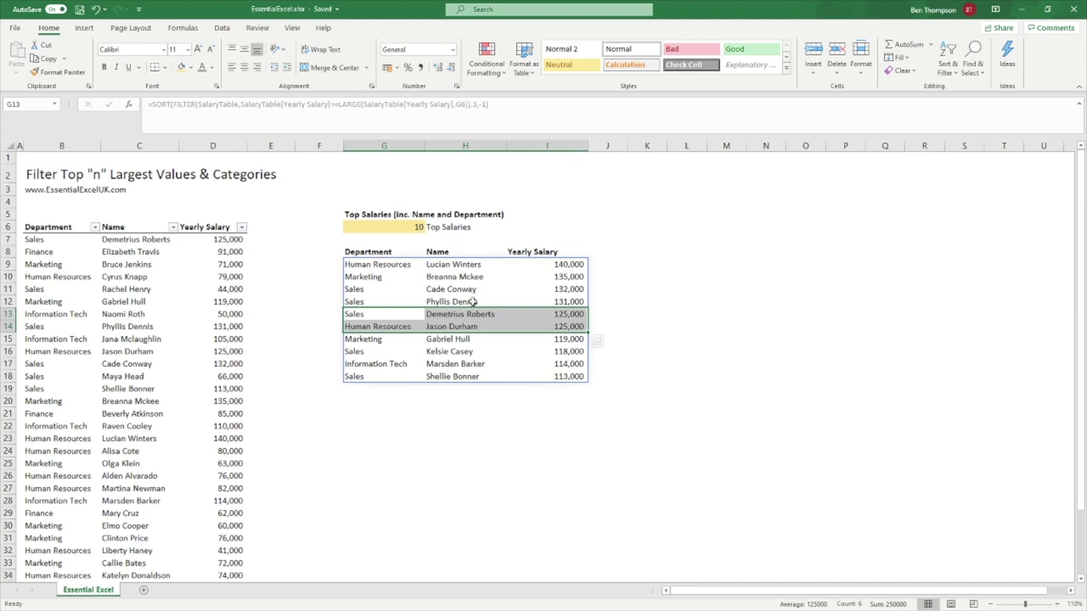
left_click(383, 265)
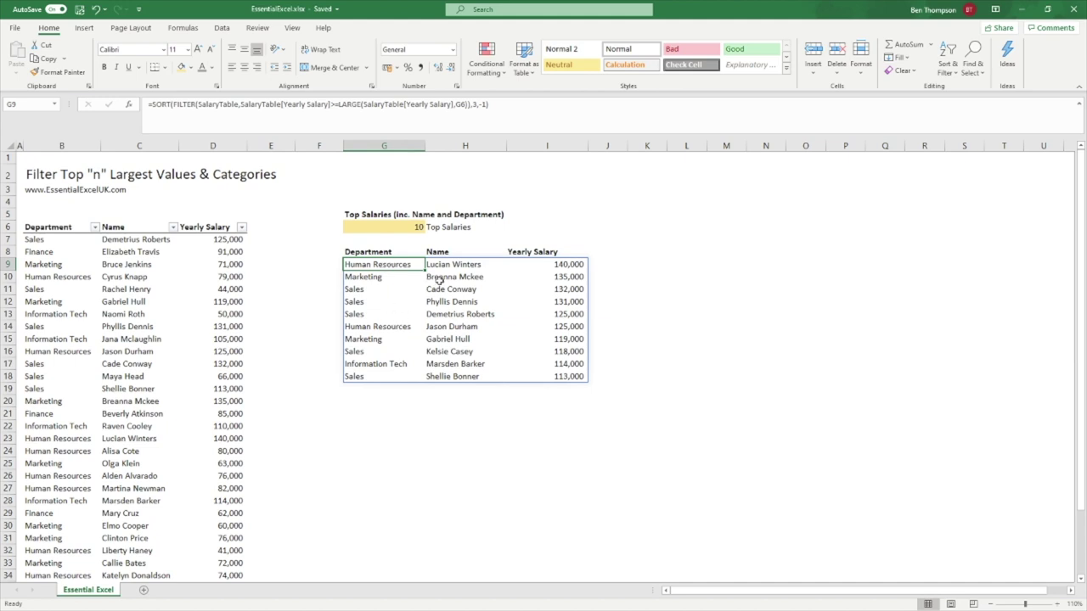
left_click(473, 105)
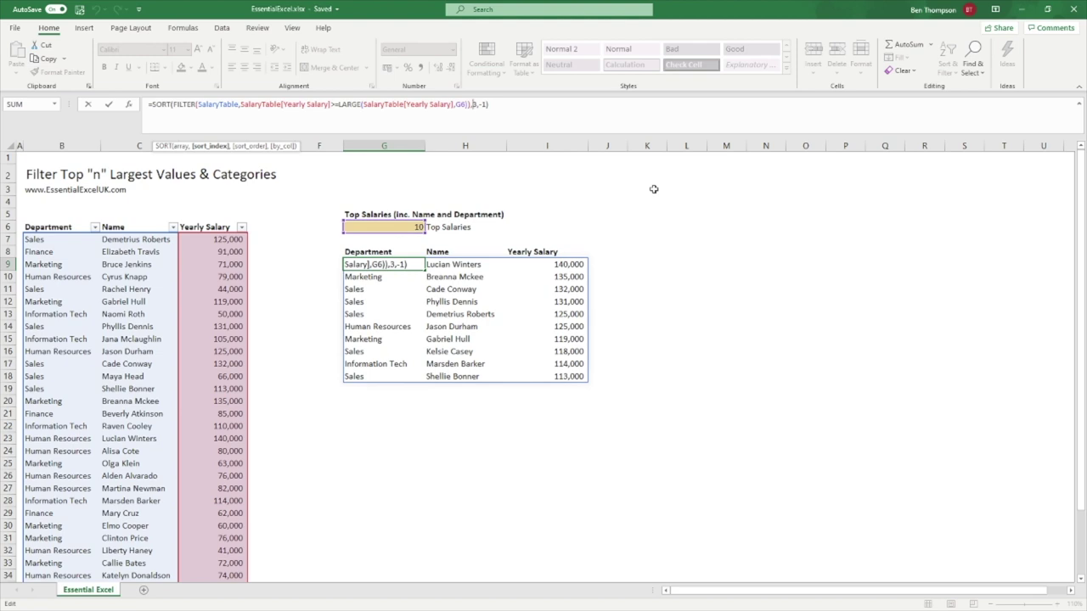
Change the SORT index argument to {3,1}
type("{")
left_click(478, 104)
type(",1}")
key("Right")
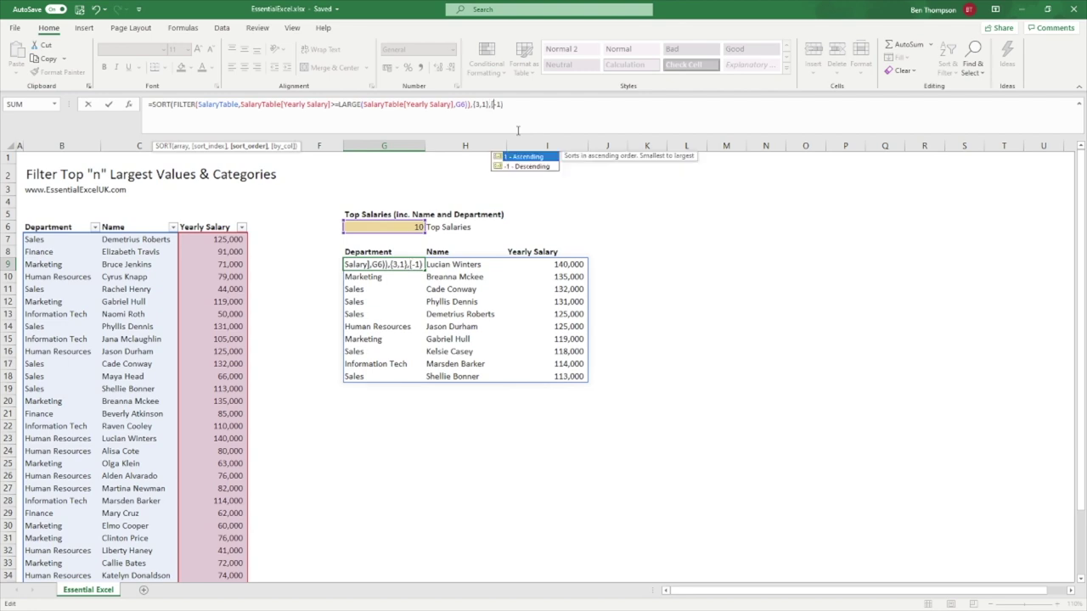
key("Escape")
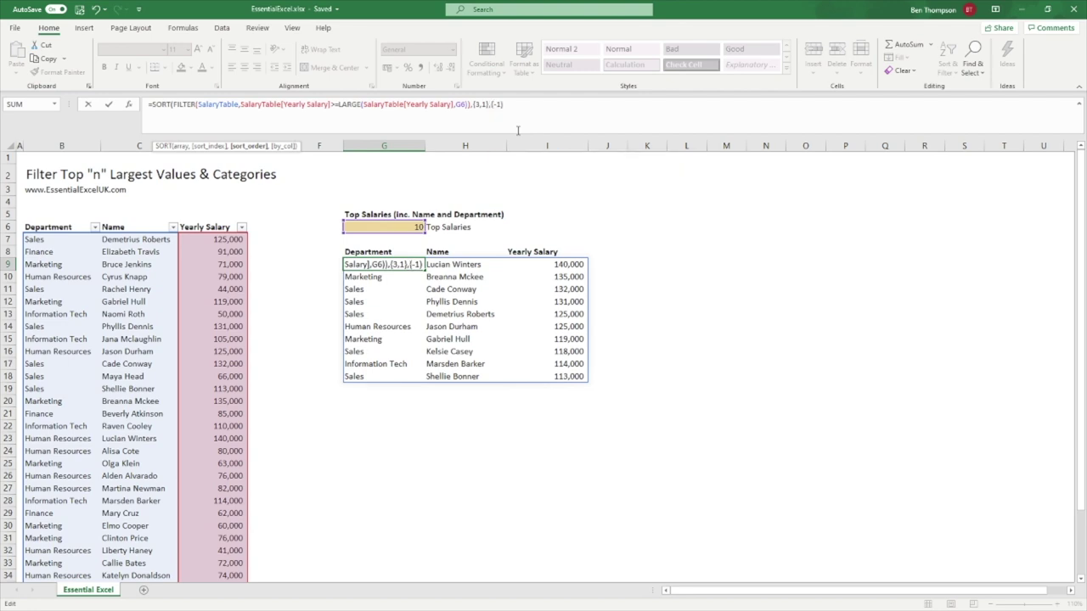
key("End")
Change the sort order argument to {-1,1} and enter the two-level sort
type(",")
double_click(477, 103)
left_click(502, 103)
type("1}")
key("Right")
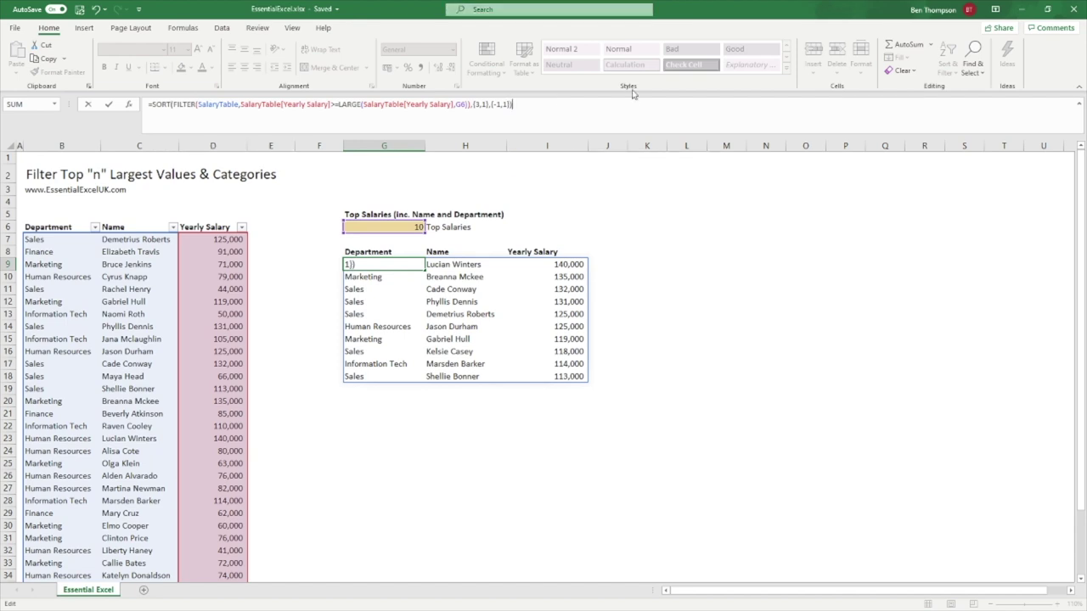
key("Return")
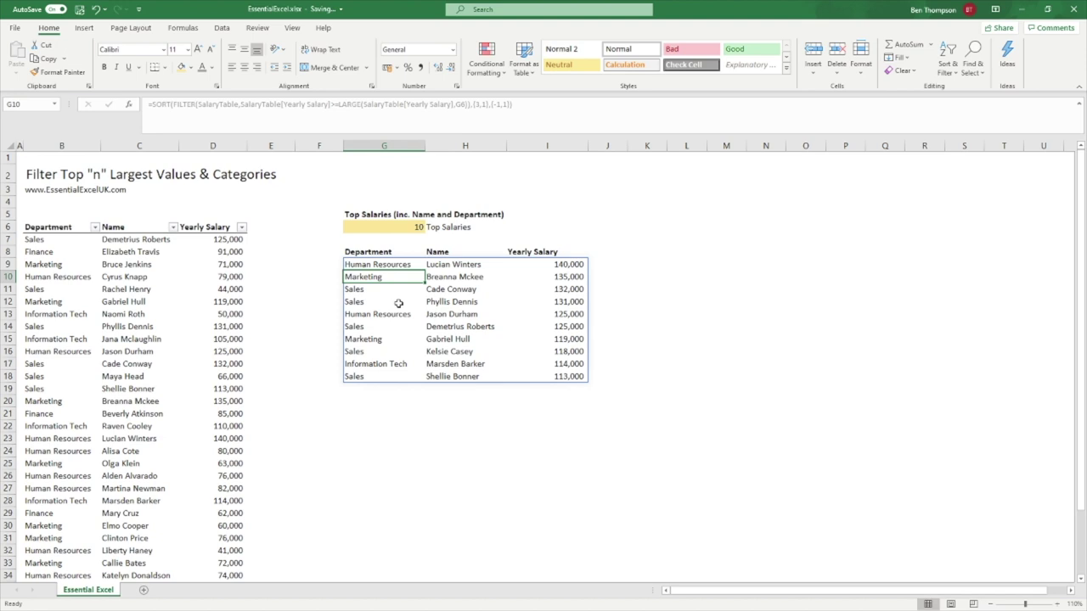
Try 5 and then 3 as the top-salaries count in G6
left_click(399, 228)
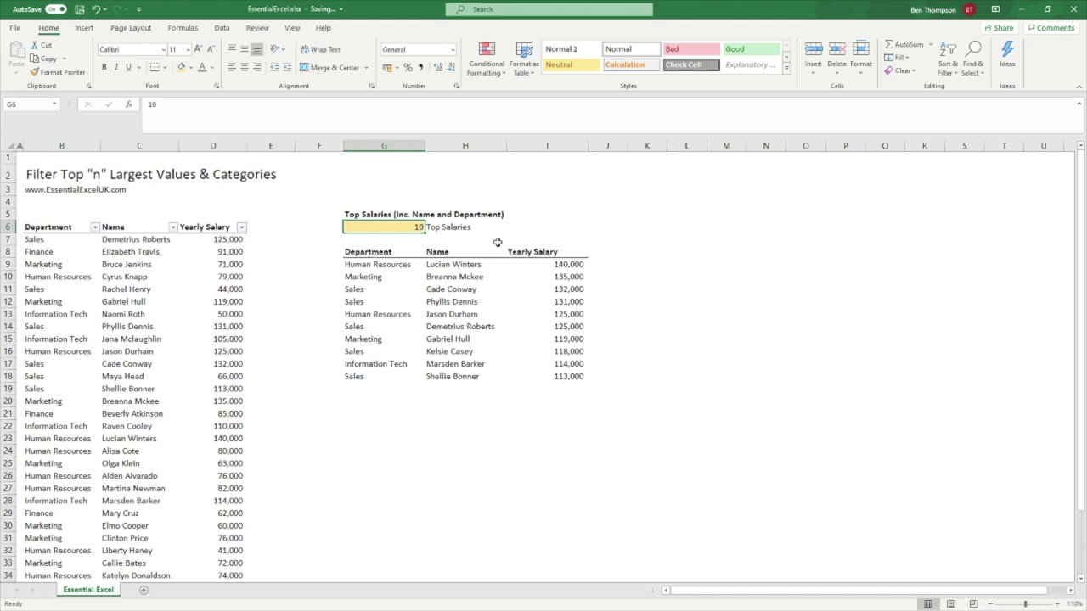
type("5")
key("Return")
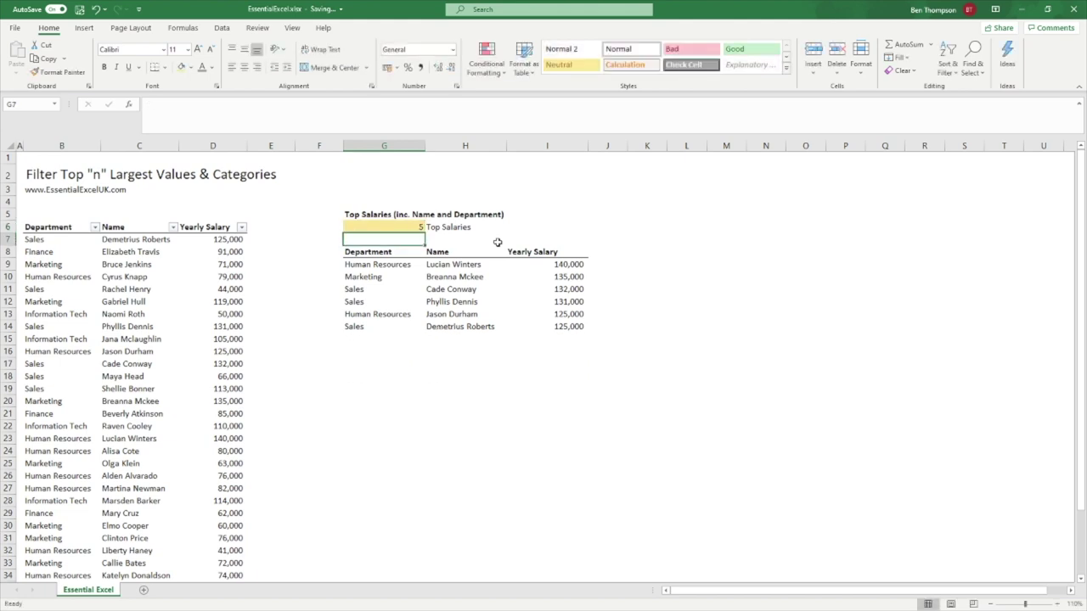
key("Up")
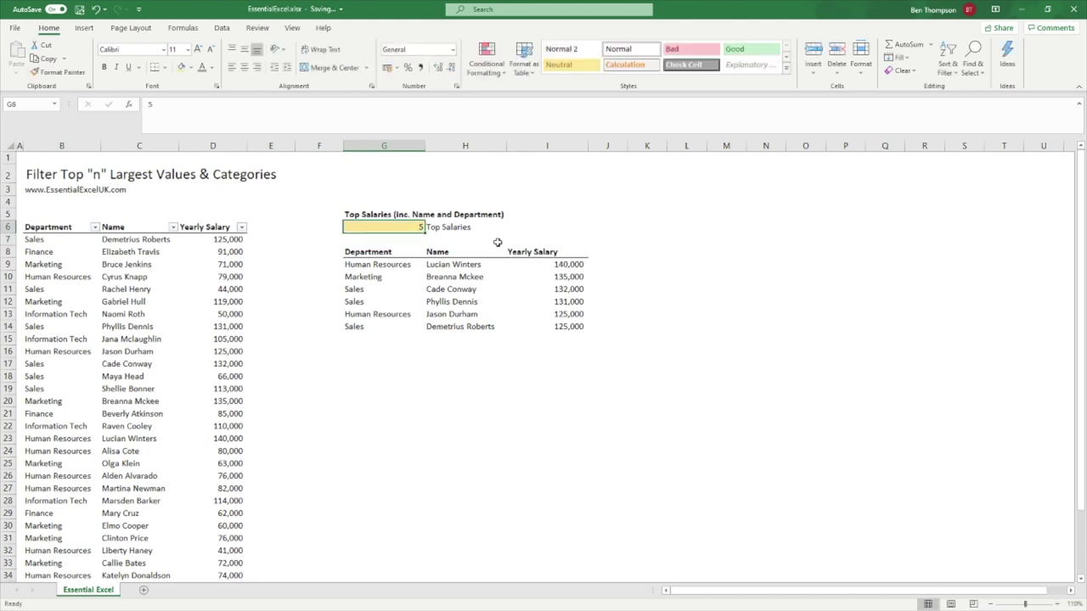
type("3")
key("Return")
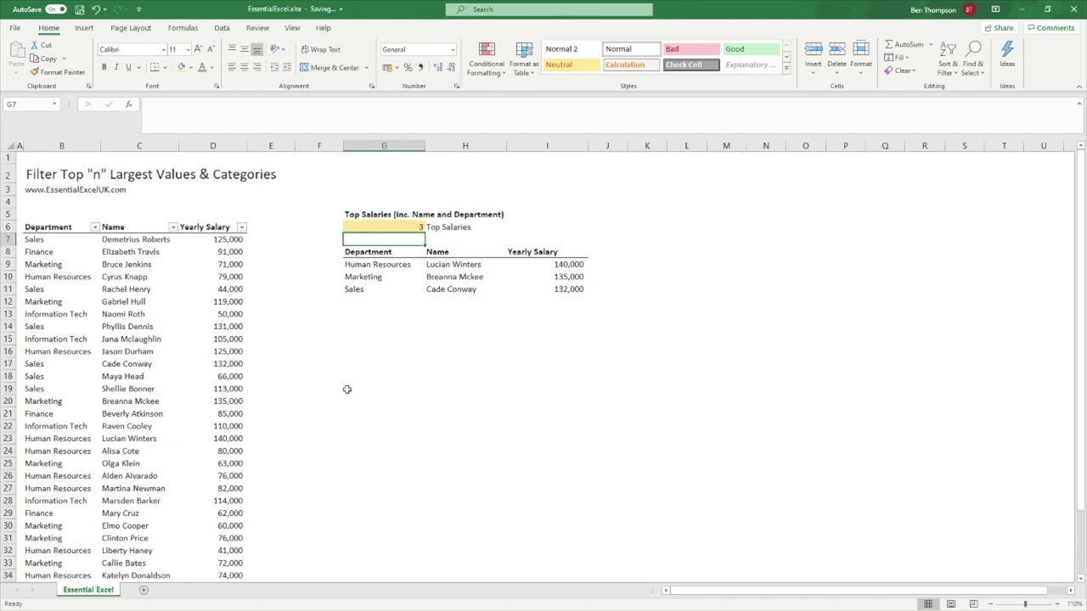
Check how many names the data holds, then enter 40 in G6, producing #NUM!
scroll(346, 389, "down", 4)
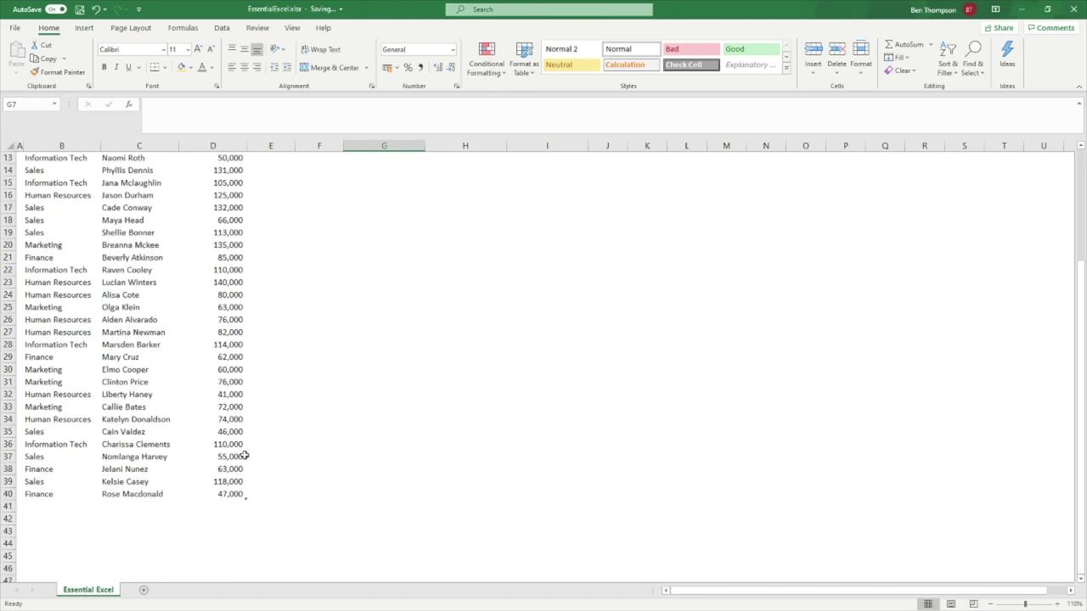
left_click(126, 495)
scroll(130, 485, "up", 4)
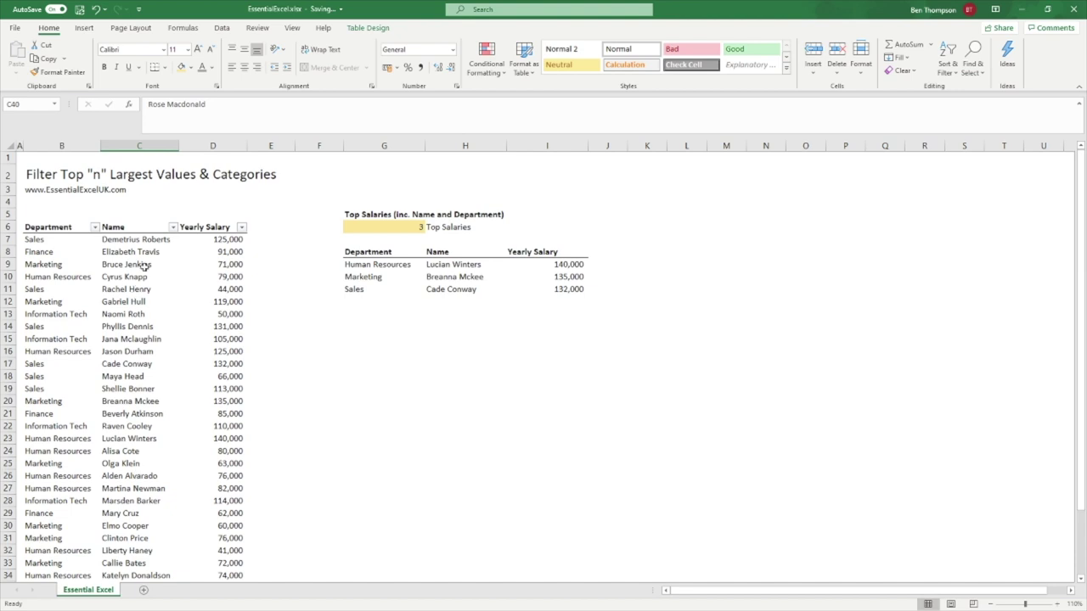
left_click(131, 241, "shift")
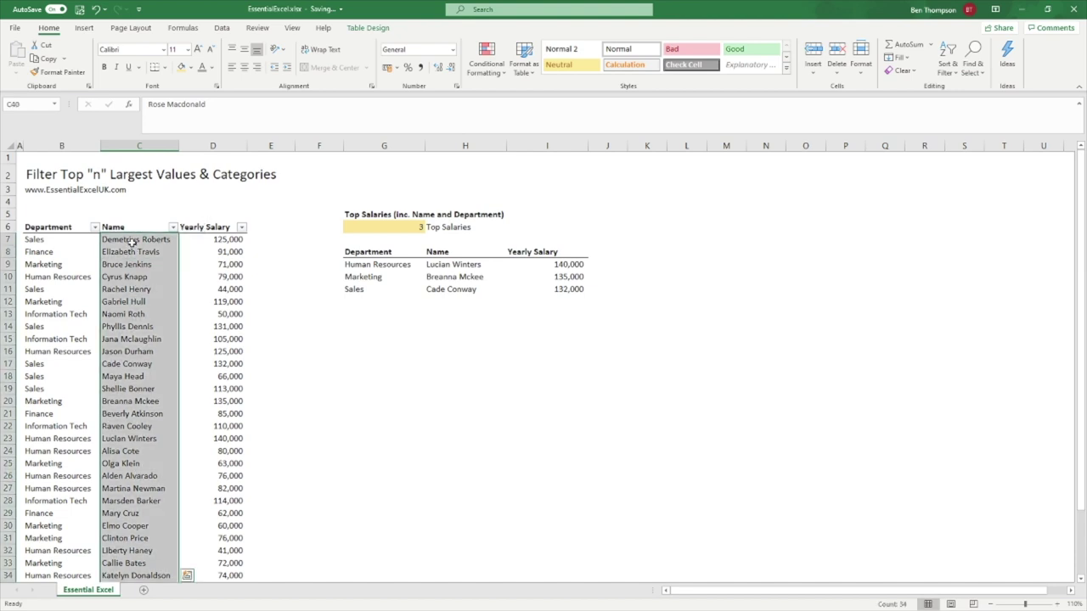
scroll(180, 389, "down", 5)
scroll(178, 376, "up", 5)
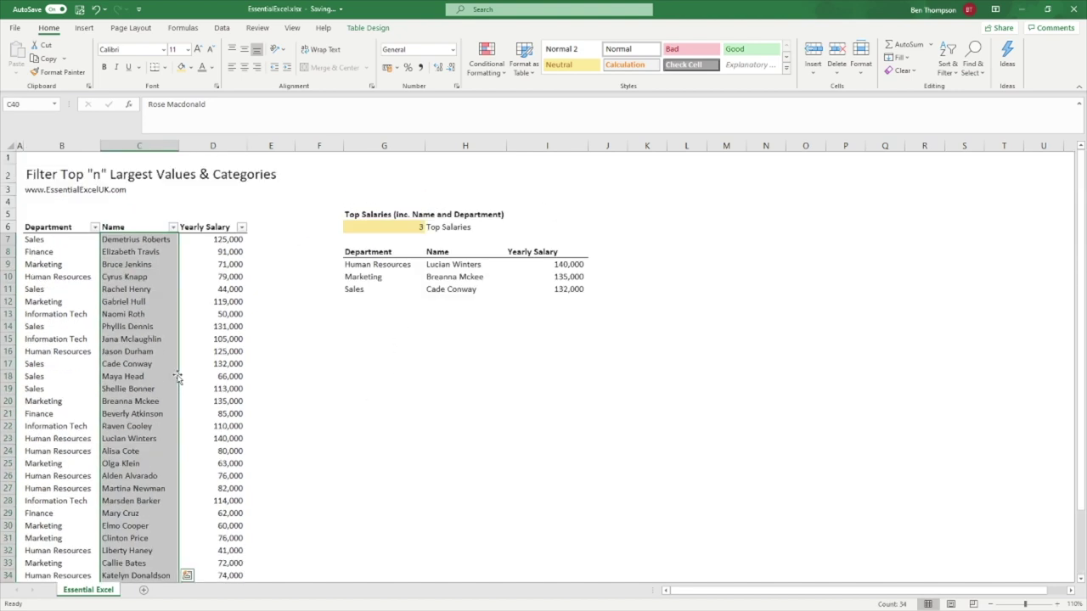
left_click(452, 323)
left_click(397, 226)
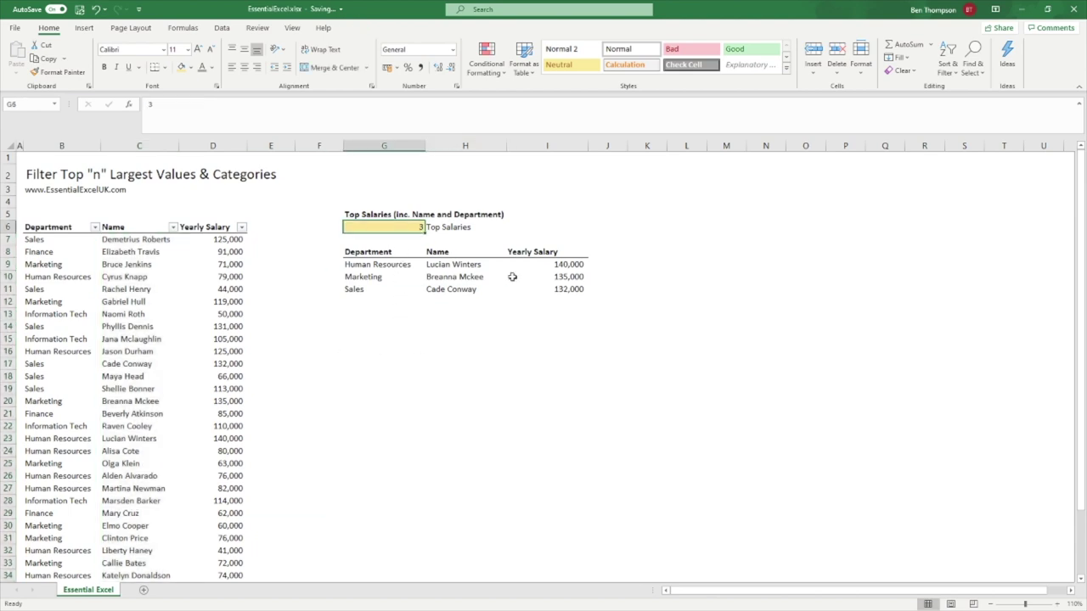
type("40")
key("Return")
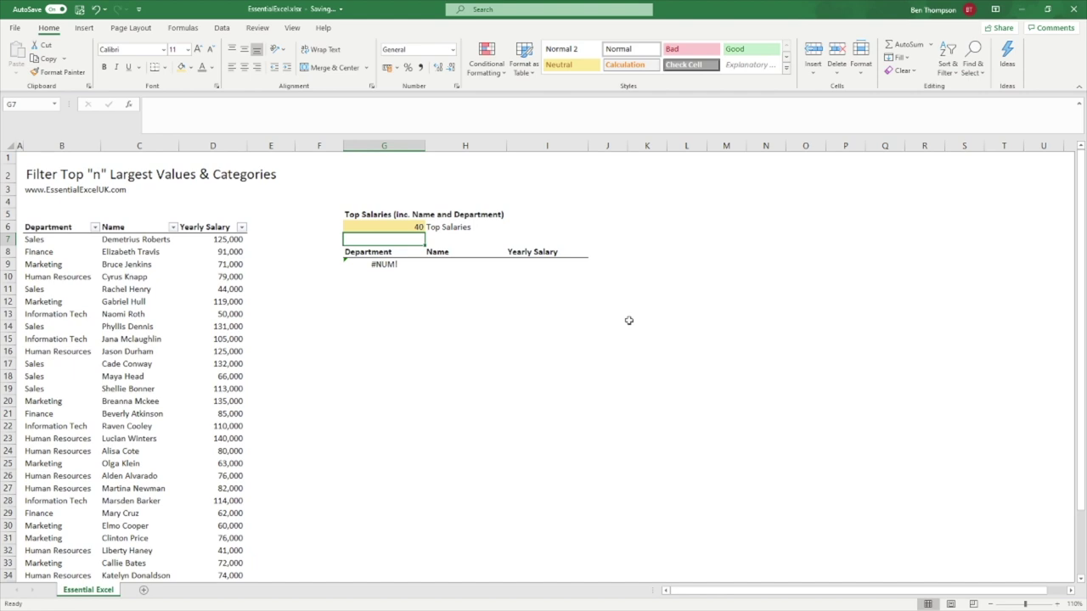
Wrap the G9 formula in IFERROR(...,"Please enter a lower value")
left_click(394, 265)
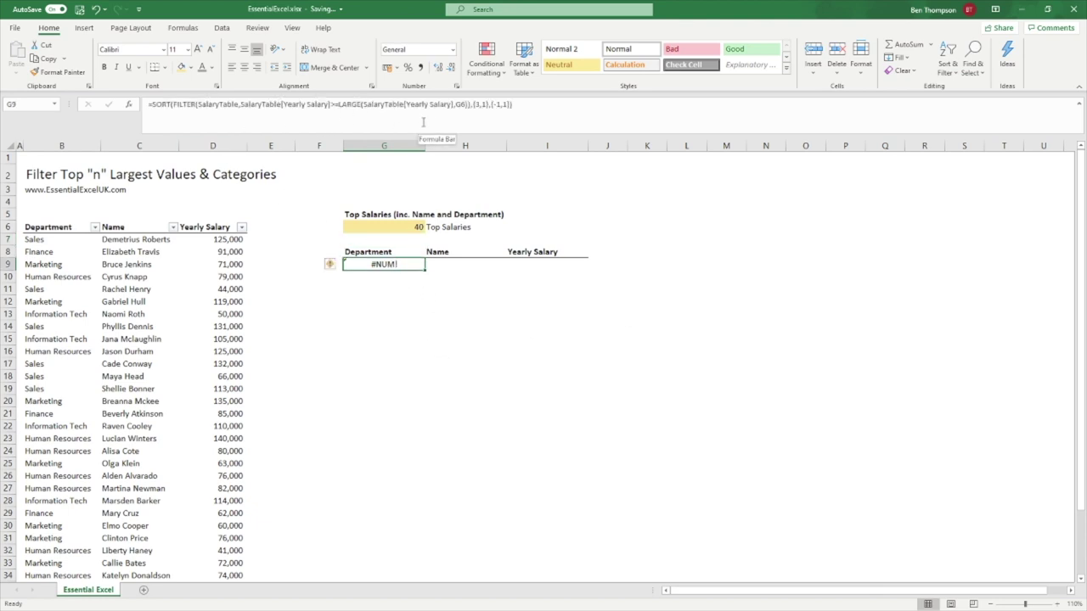
left_click(469, 105)
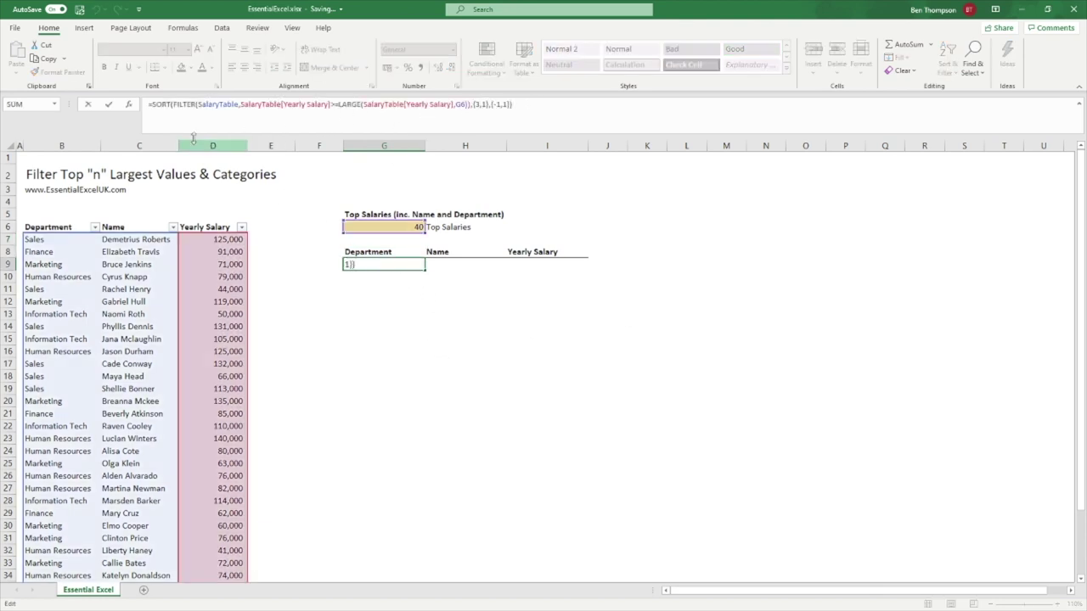
left_click(150, 105)
type("IFERROR")
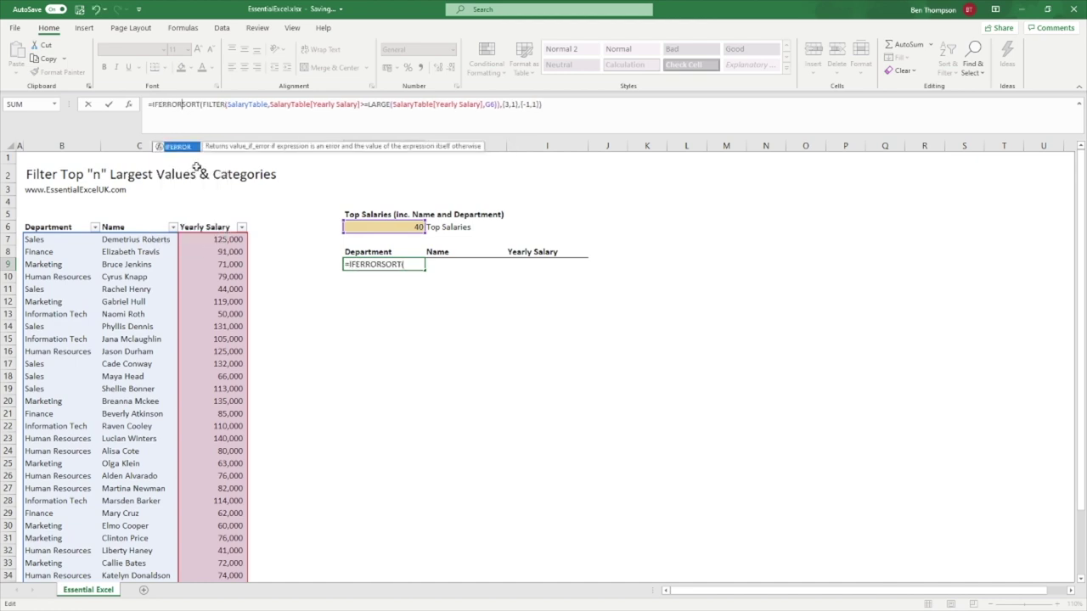
type("(")
left_click(571, 106)
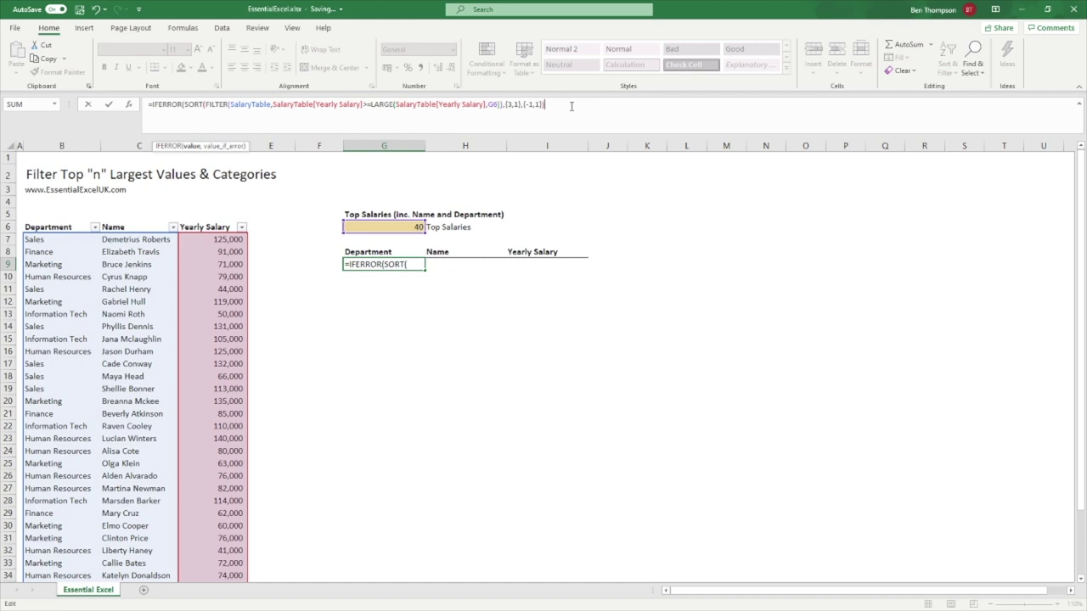
type(",\"Please enter a lower ")
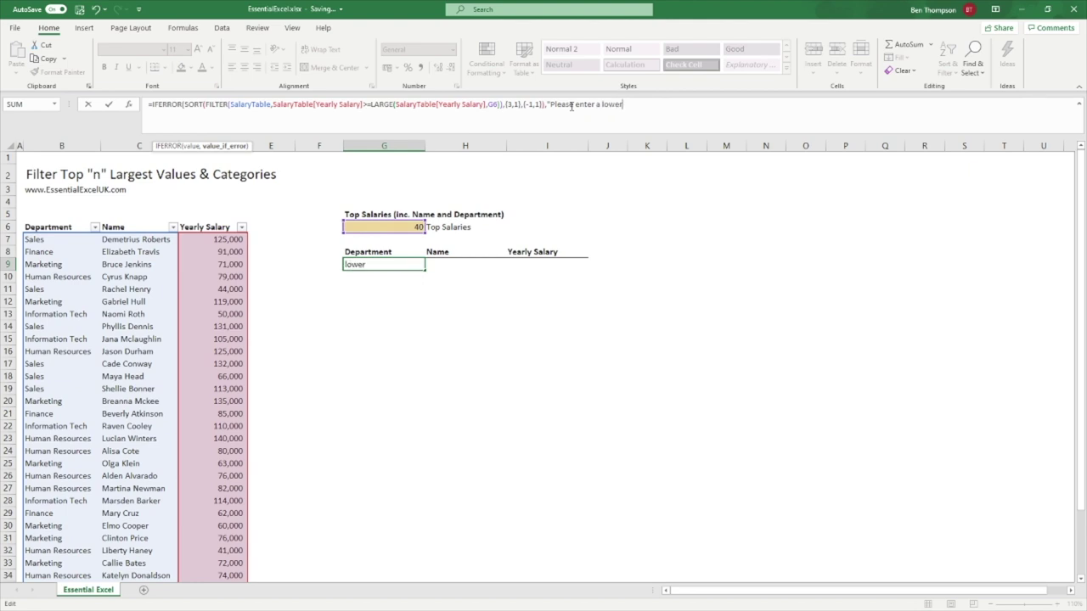
type("value\")")
key("Return")
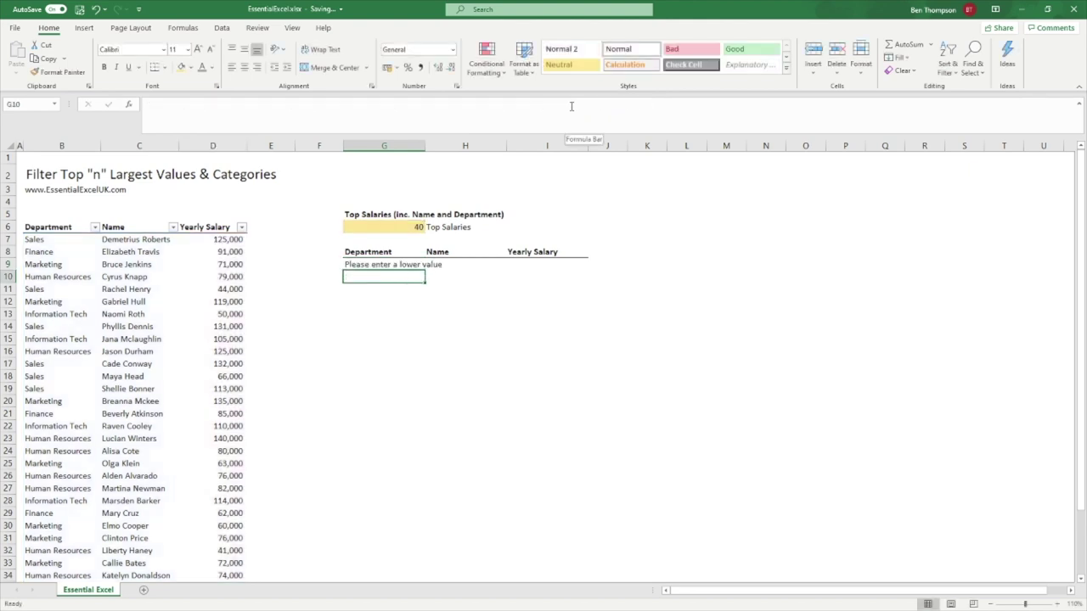
Enter 34, then 5, then 80 in G6, ending with 'Please enter a lower value' displayed
left_click(406, 226)
type("34")
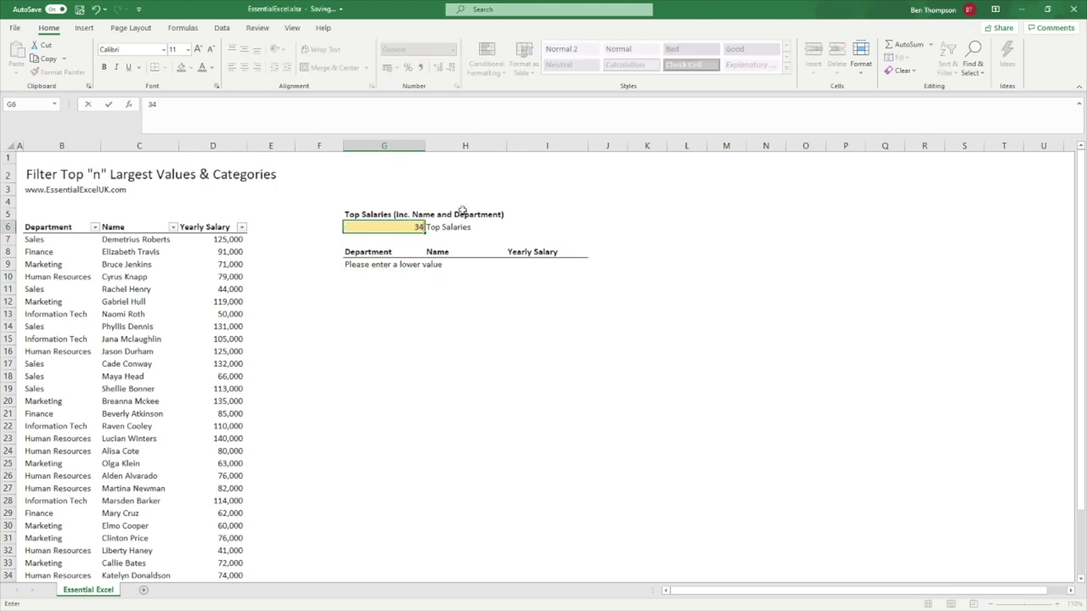
key("Return")
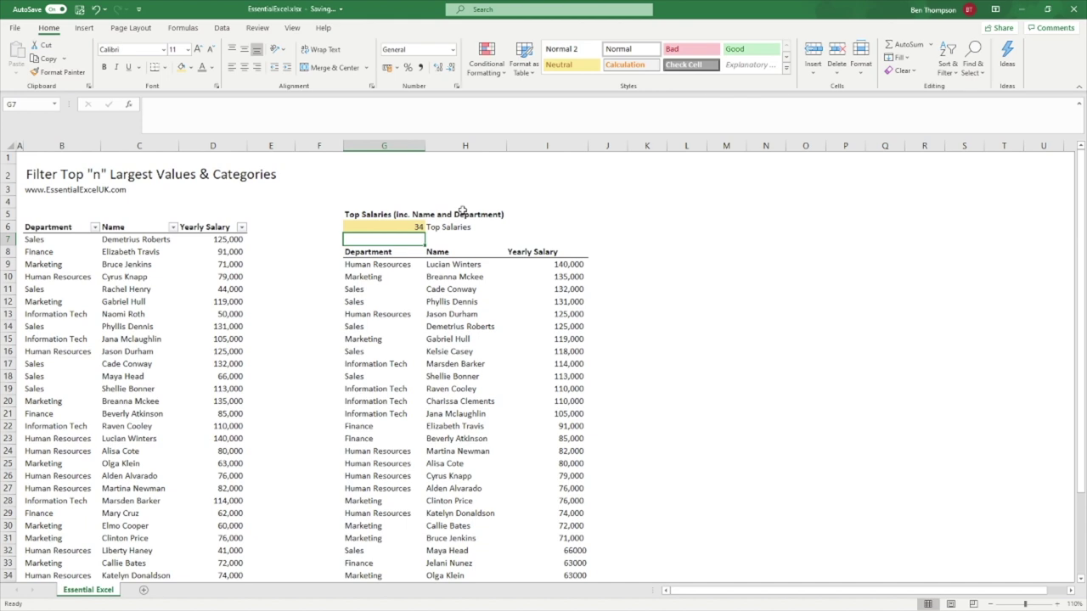
key("Up")
type("5")
key("Return")
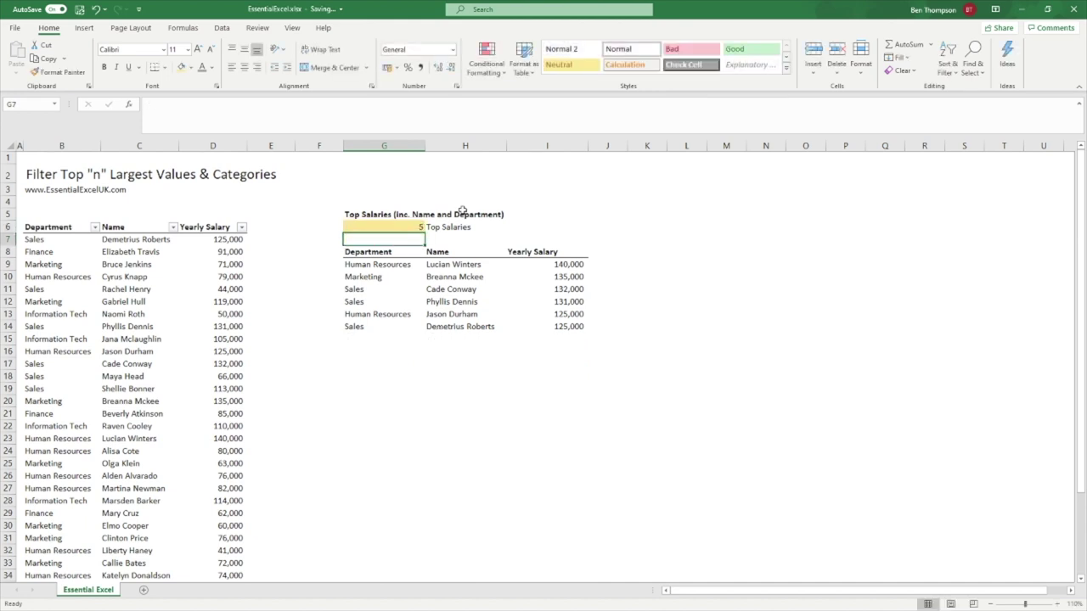
key("Up")
type("80")
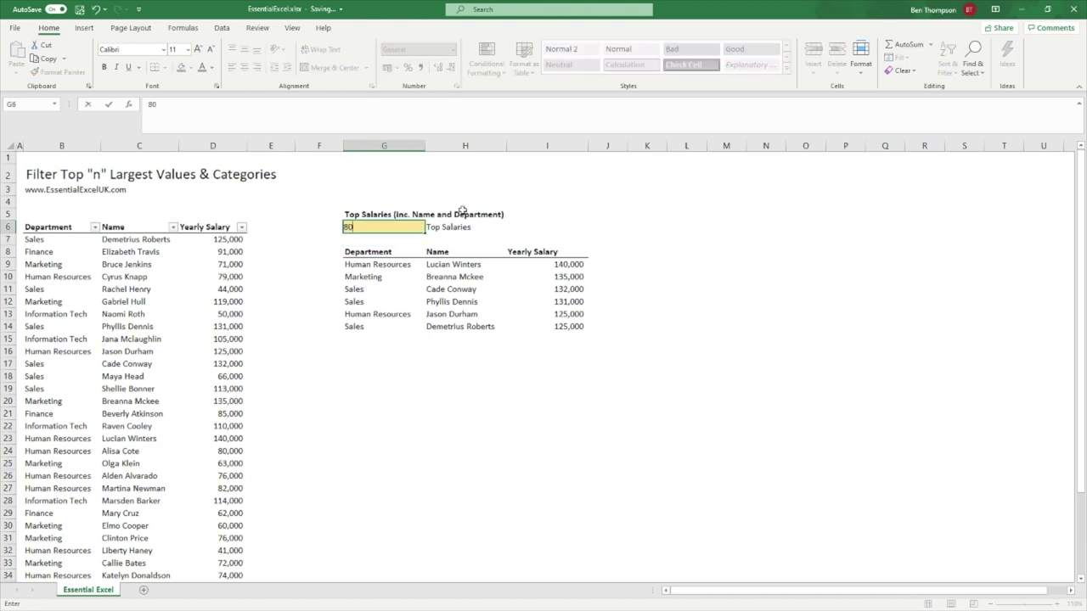
key("Return")
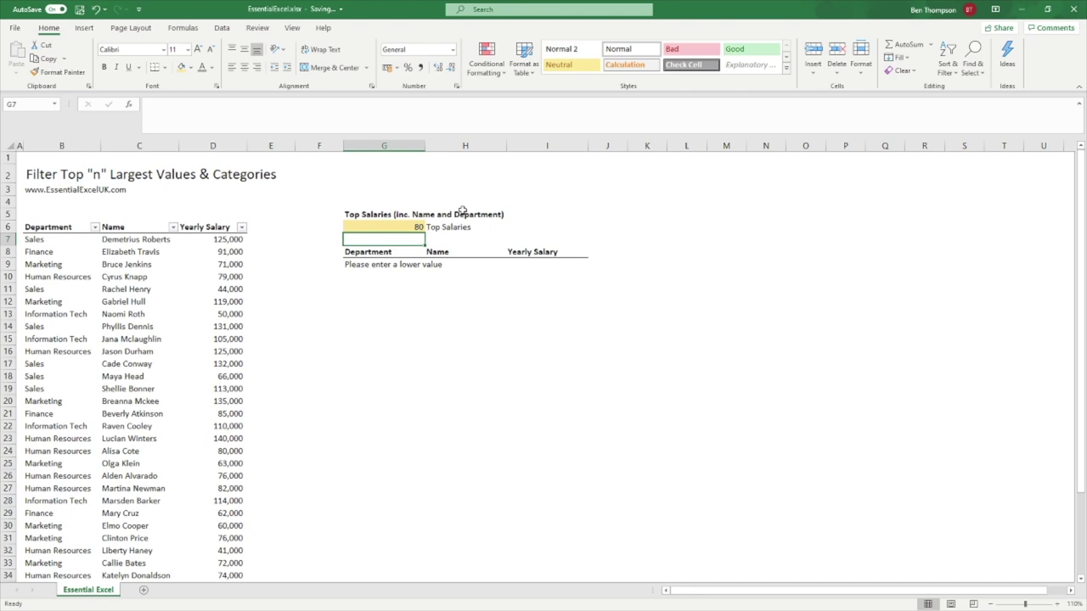
left_click(413, 268)
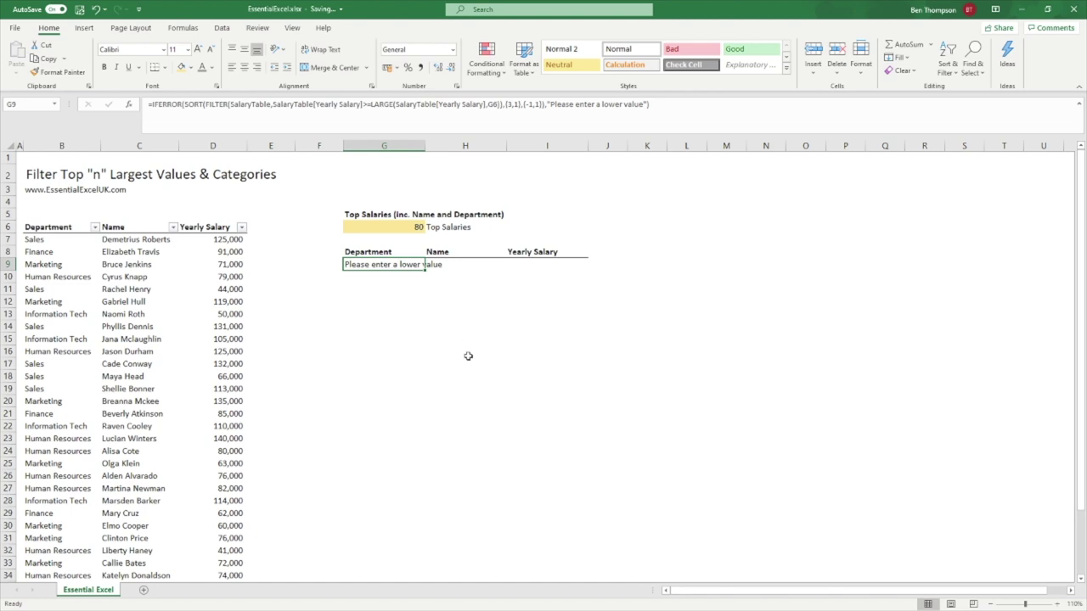